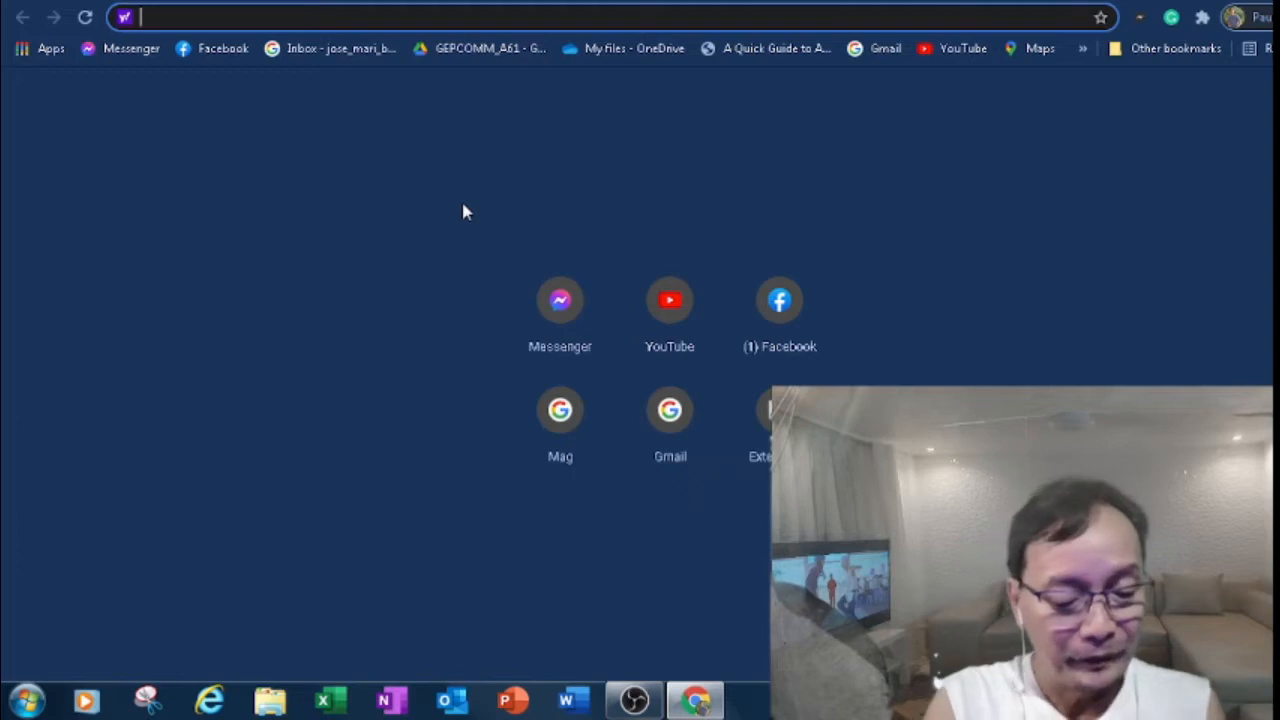
Step: Search the web for streamyard and open the StreamYard website at streamyard.com
text(stream)
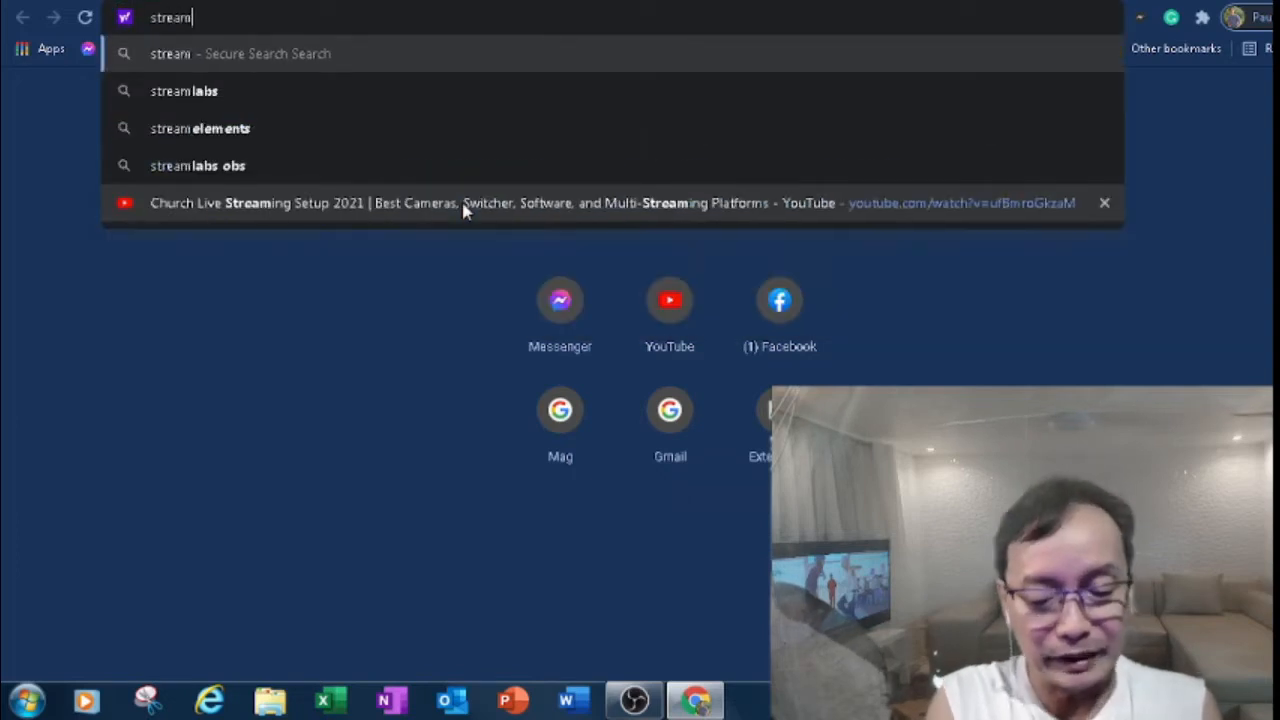
text(y)
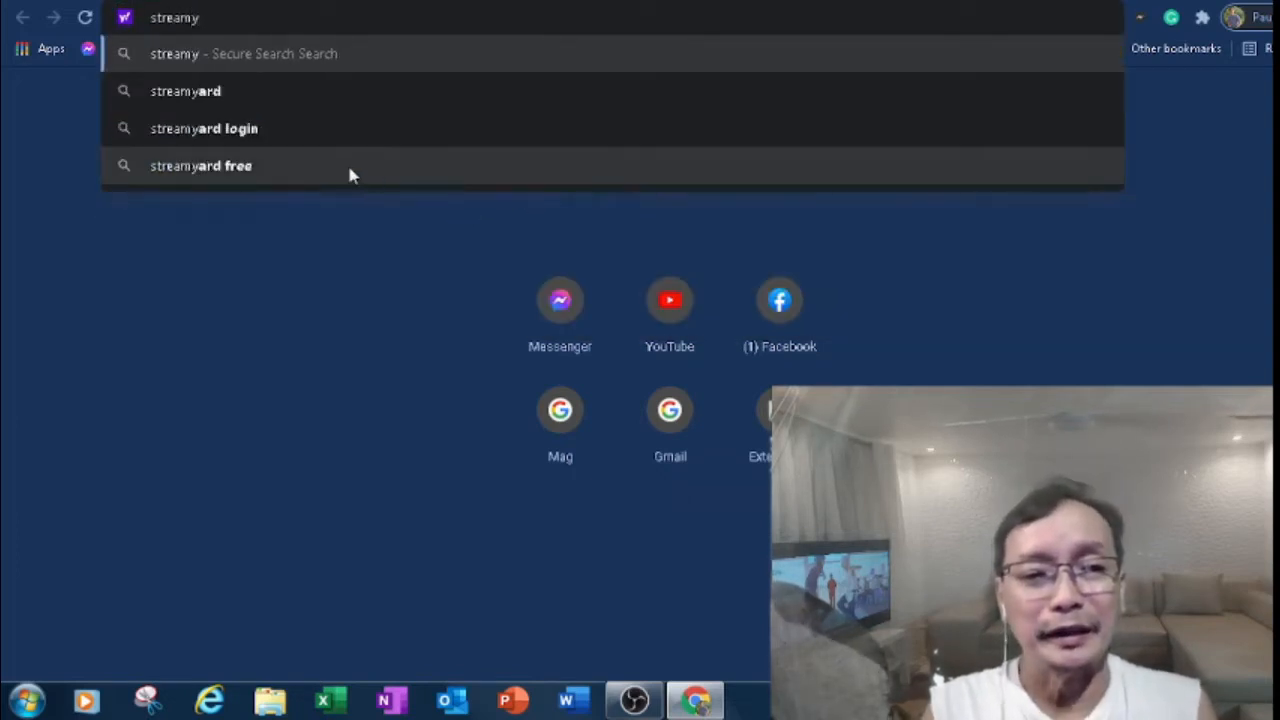
click(303, 92)
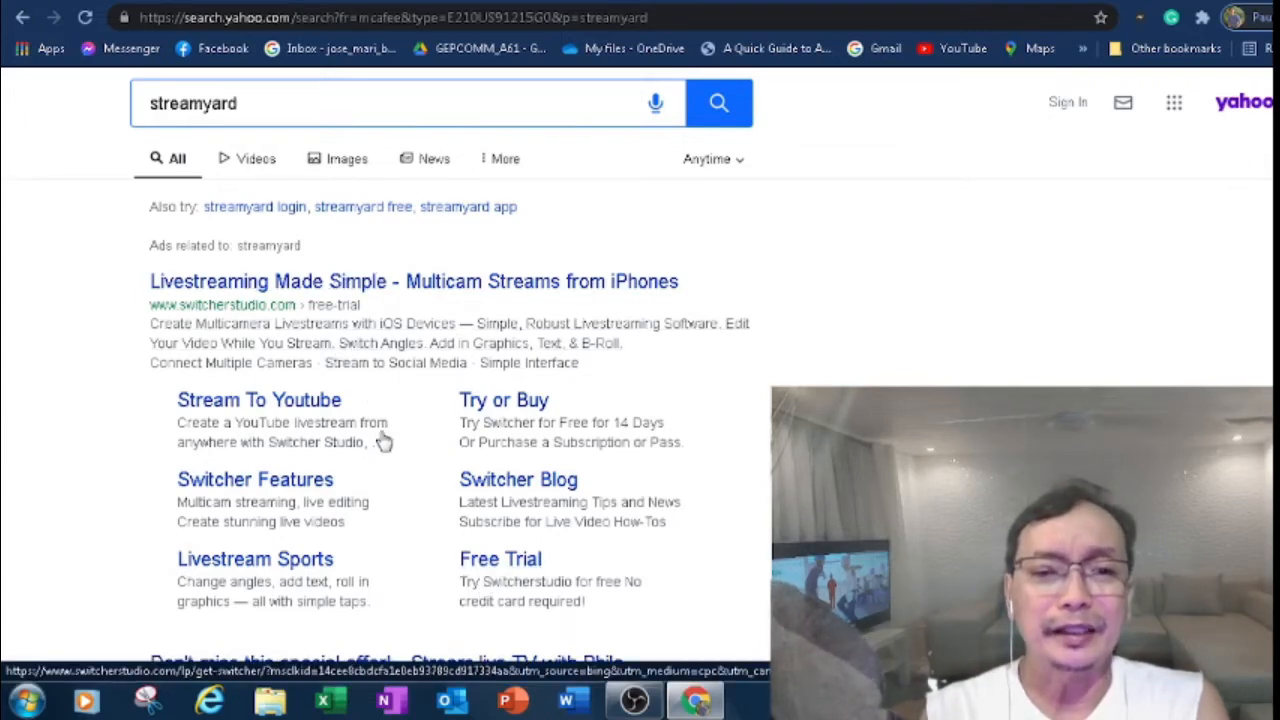
scroll(384, 440, down, 2)
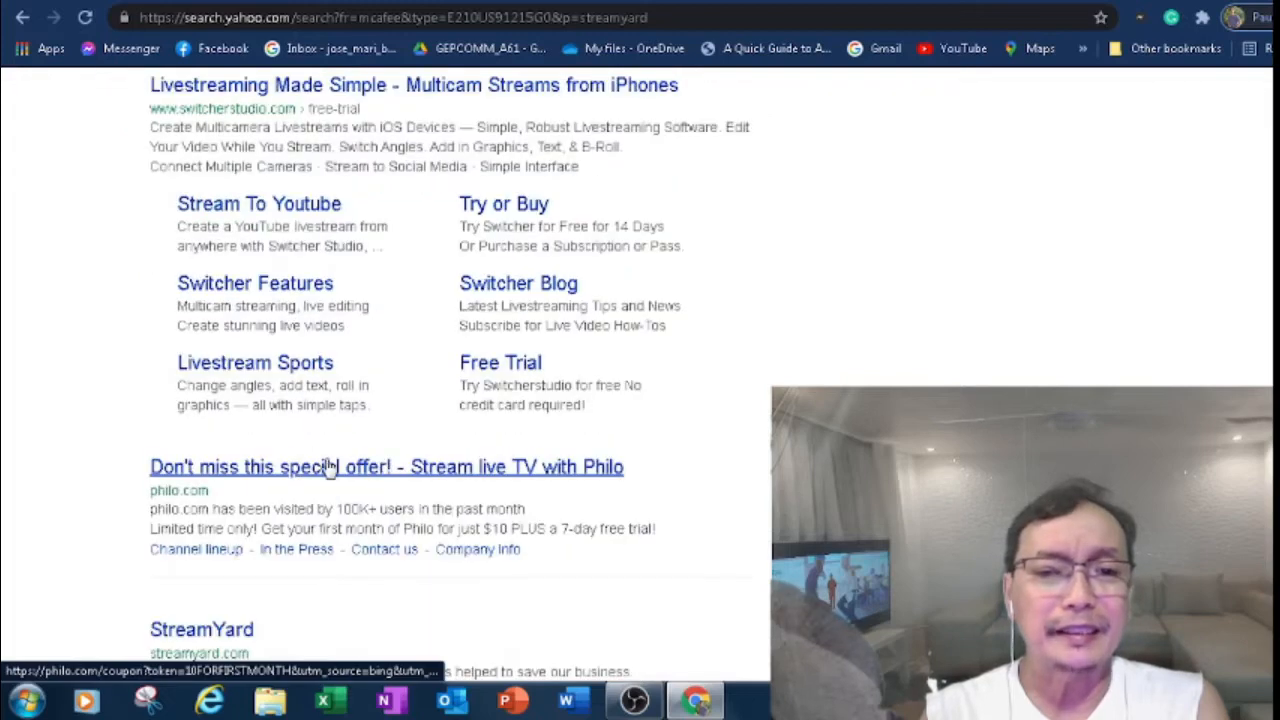
scroll(325, 457, down, 2)
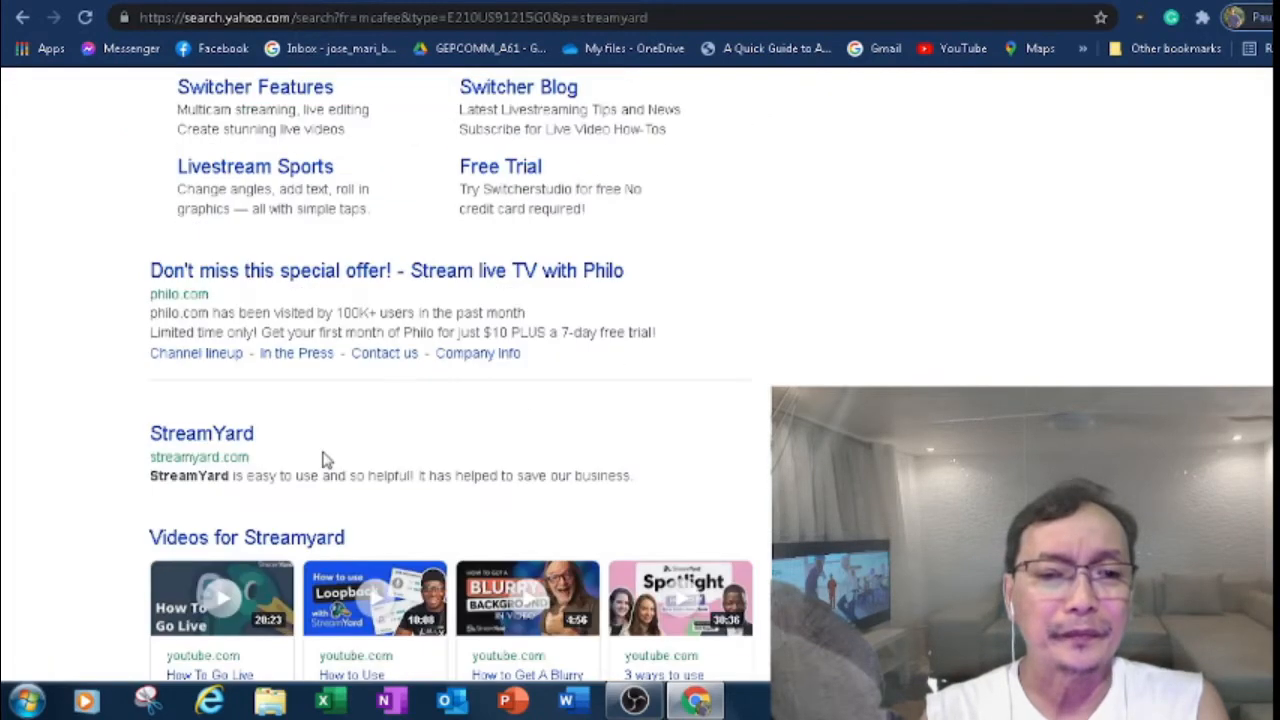
click(200, 438)
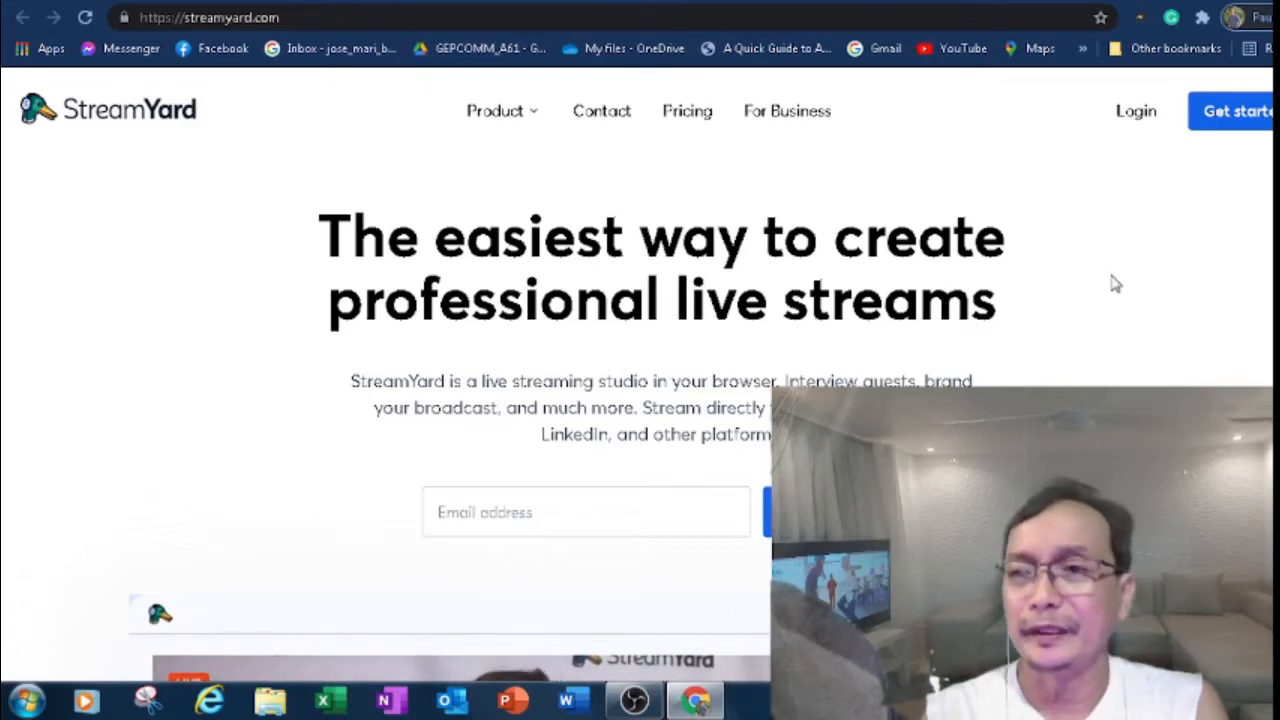
Step: Try to get started on the StreamYard home page with a saved email address
scroll(808, 330, down, 2)
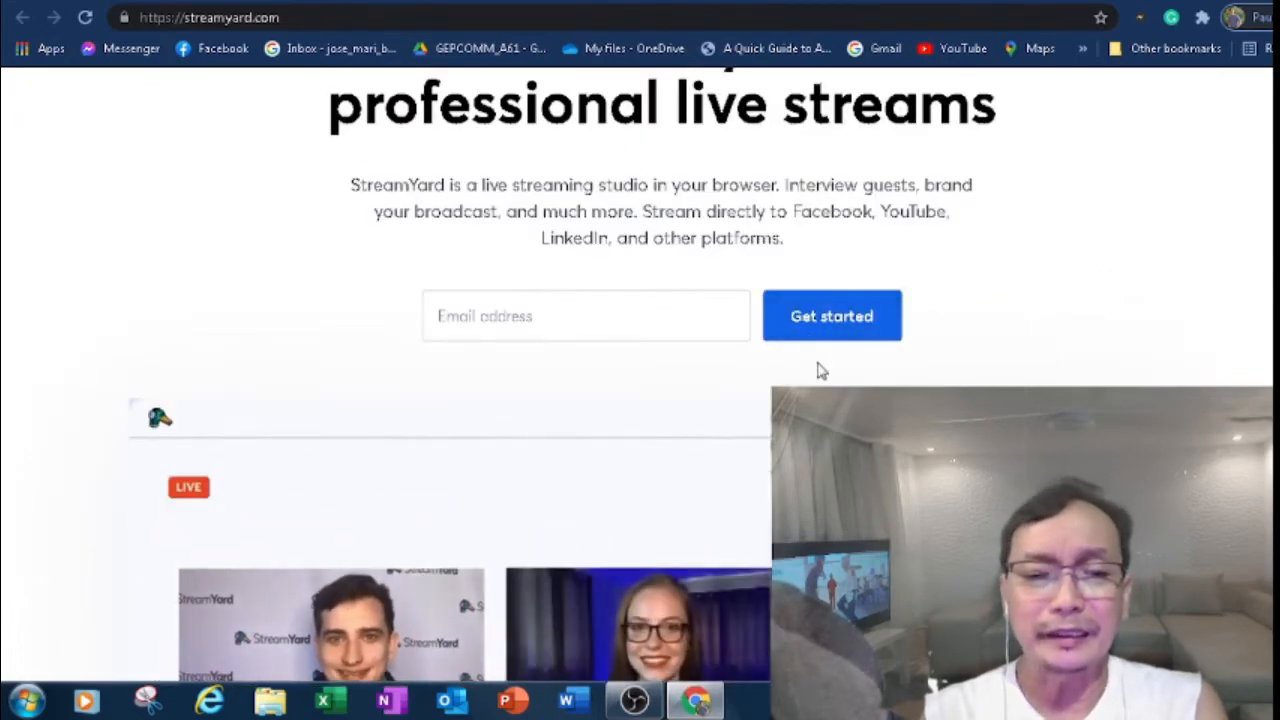
click(457, 326)
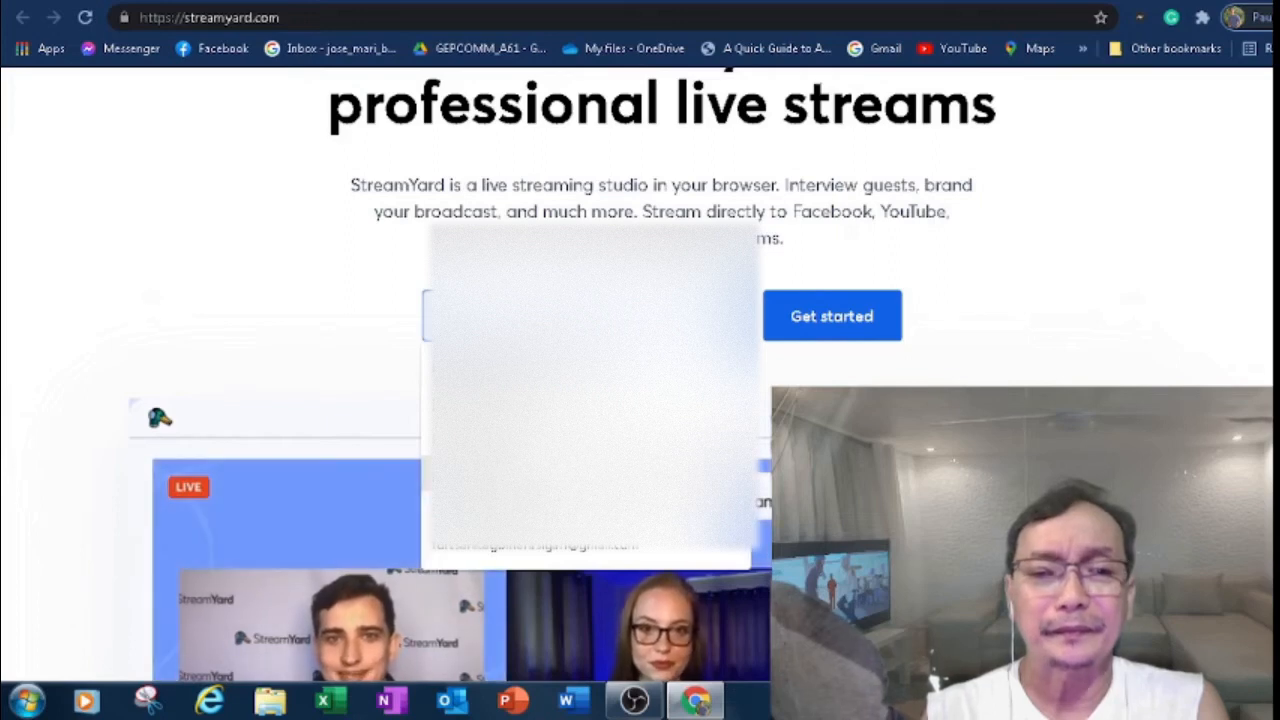
click(540, 370)
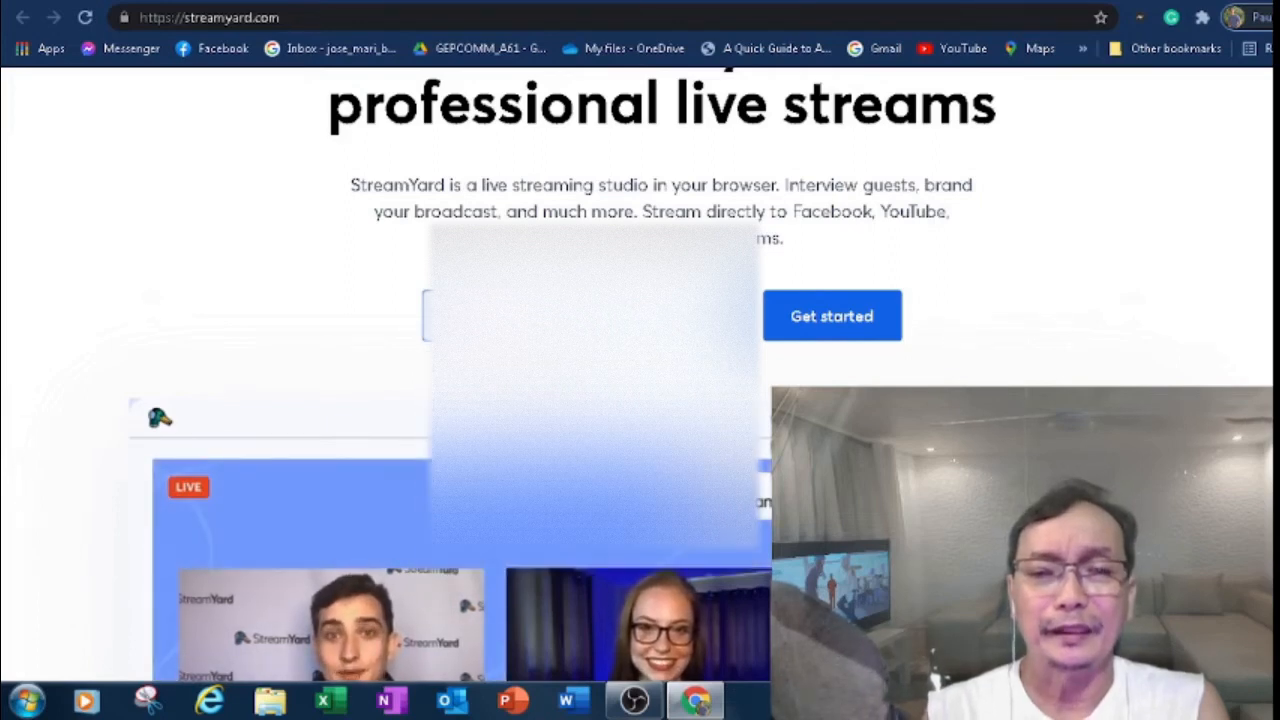
click(818, 317)
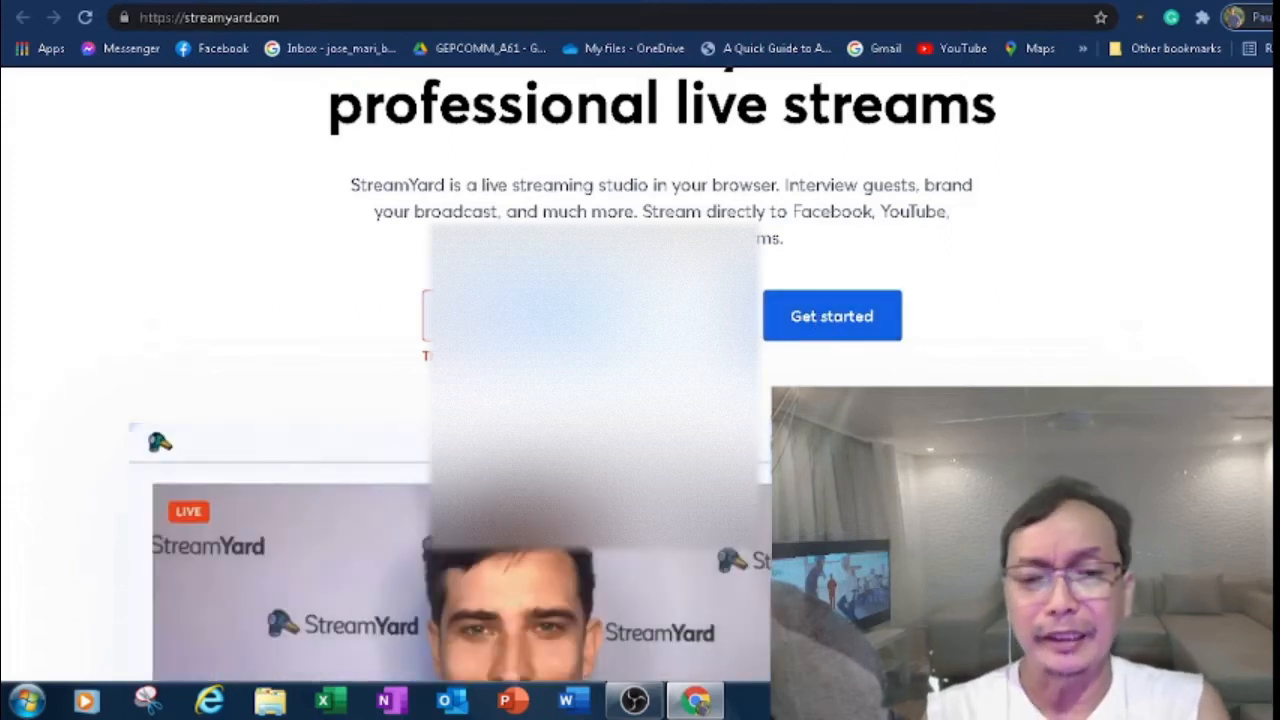
Step: Clear the email field on the StreamYard home page, fill in the account's email again and request a login code
key(BackSpace)
click(560, 316)
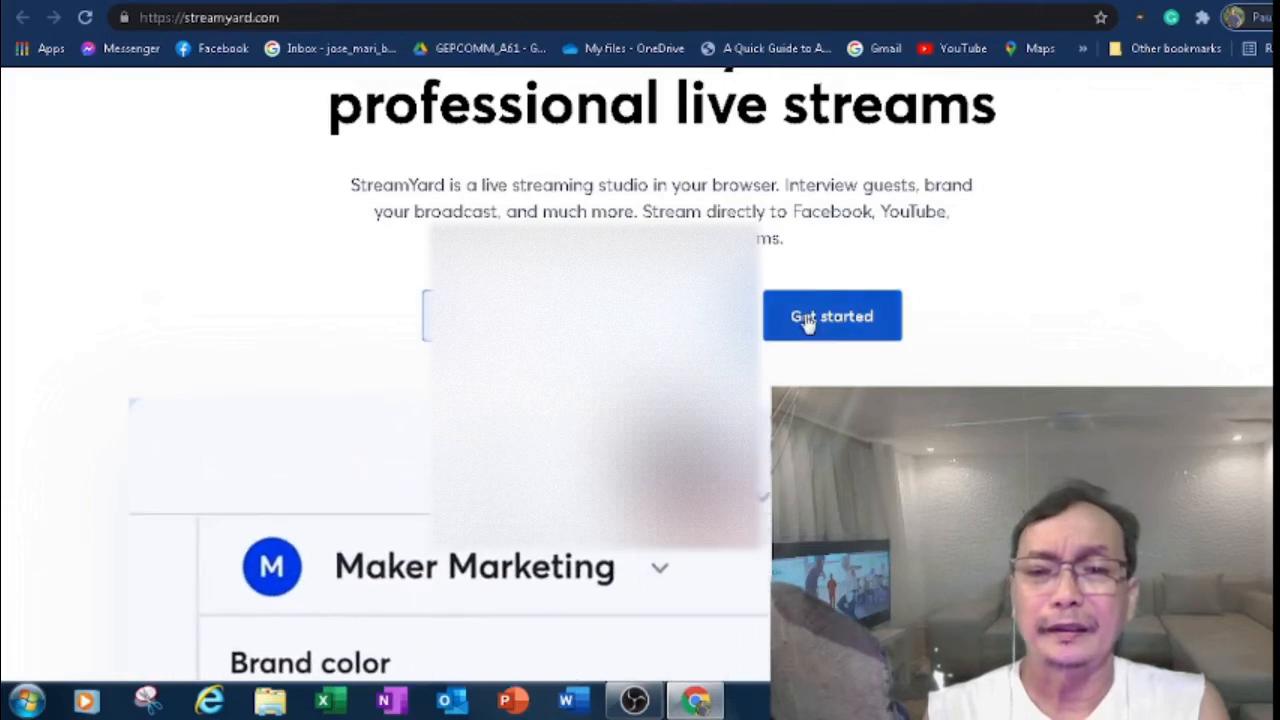
click(806, 320)
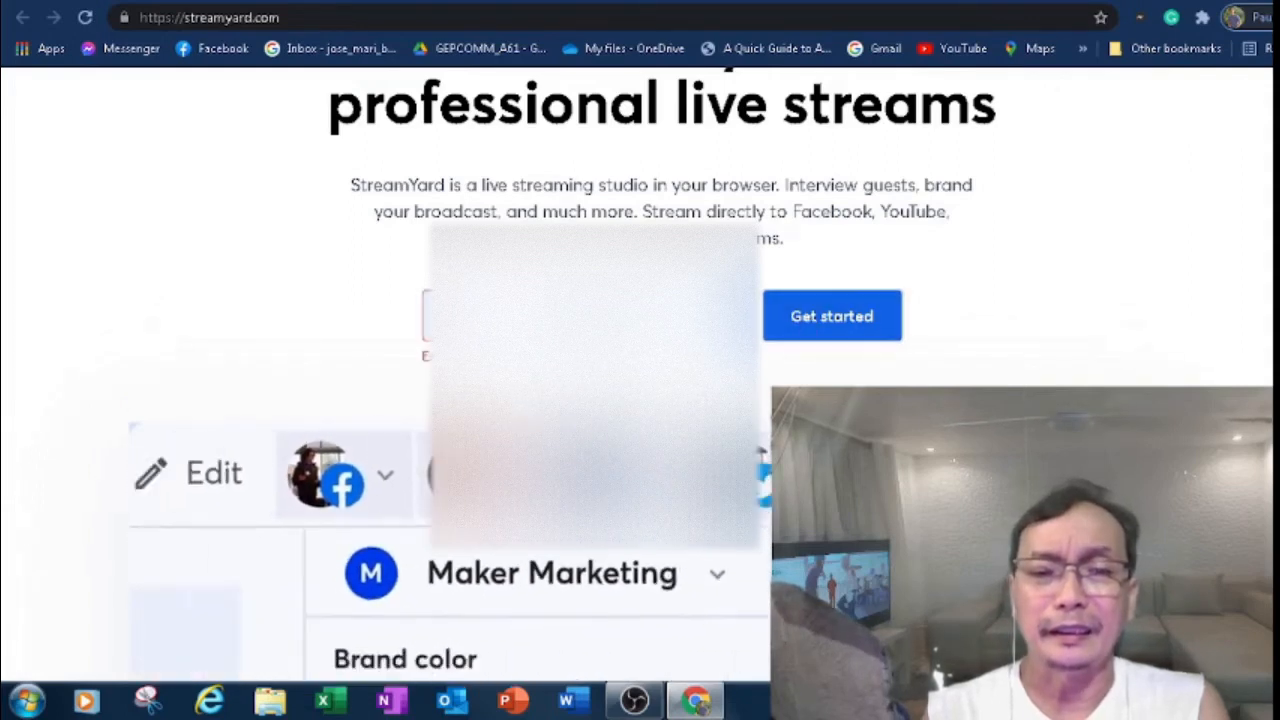
click(440, 328)
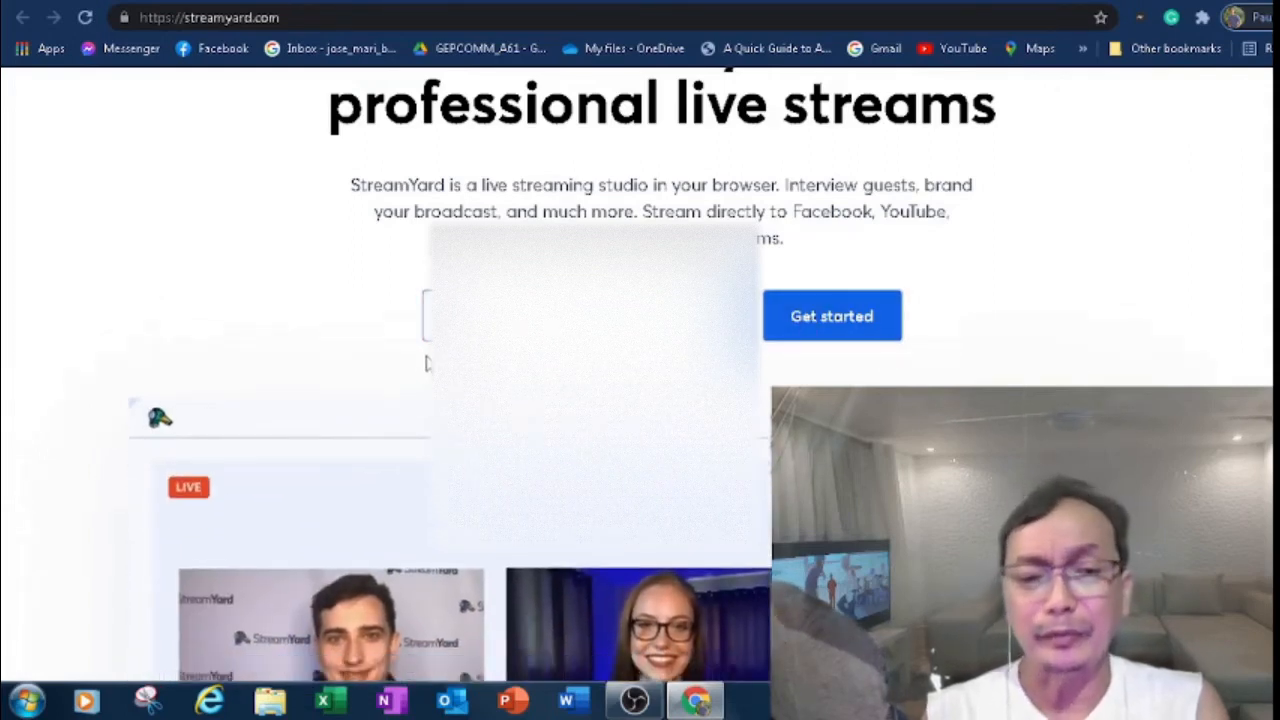
click(590, 318)
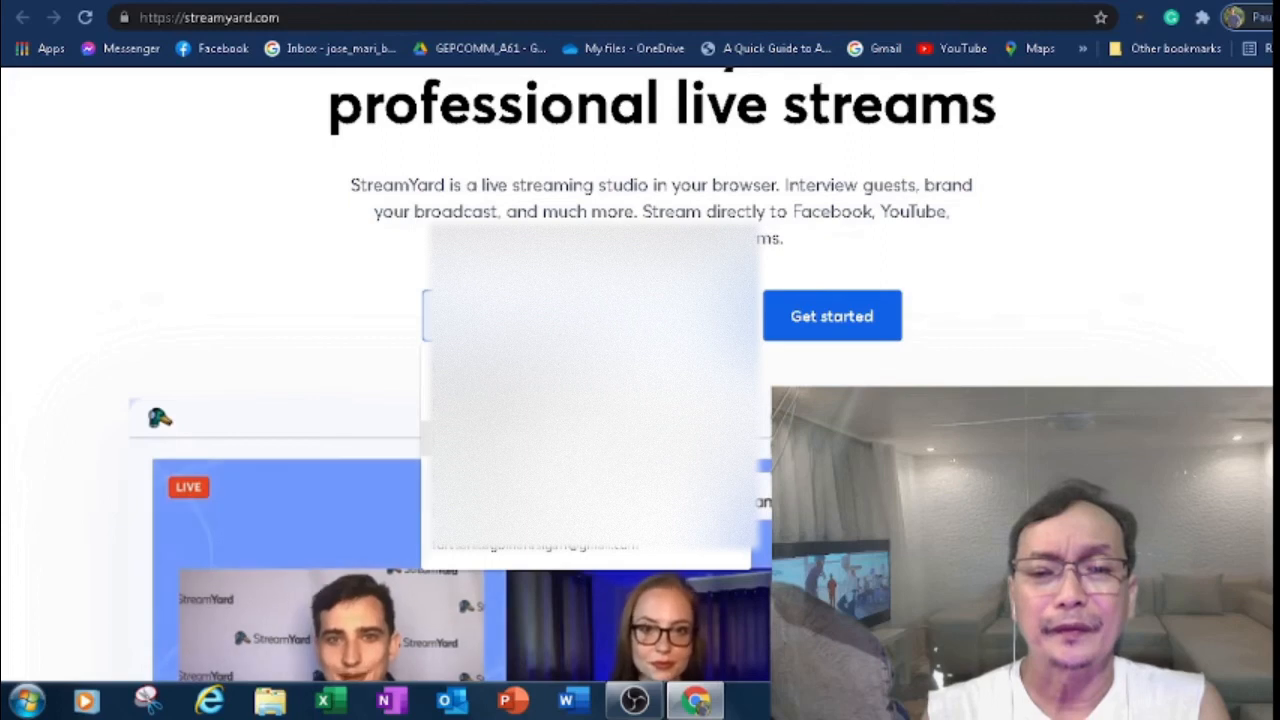
key(Return)
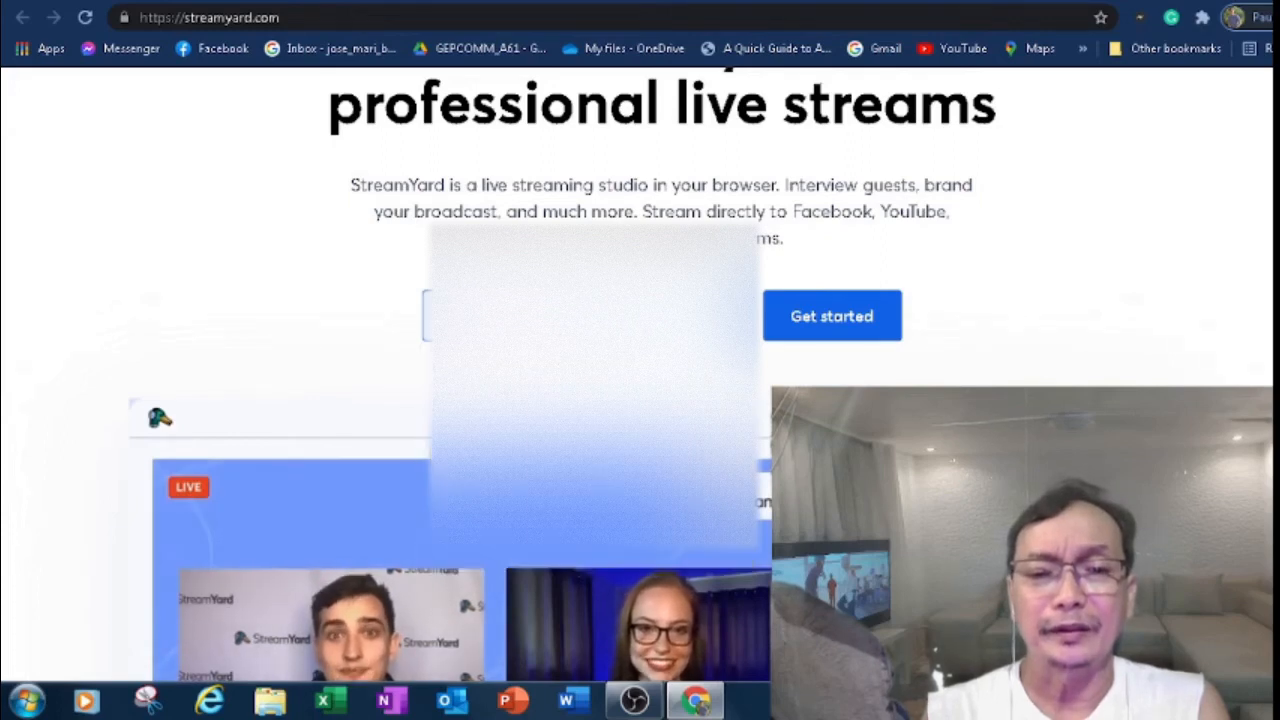
click(841, 316)
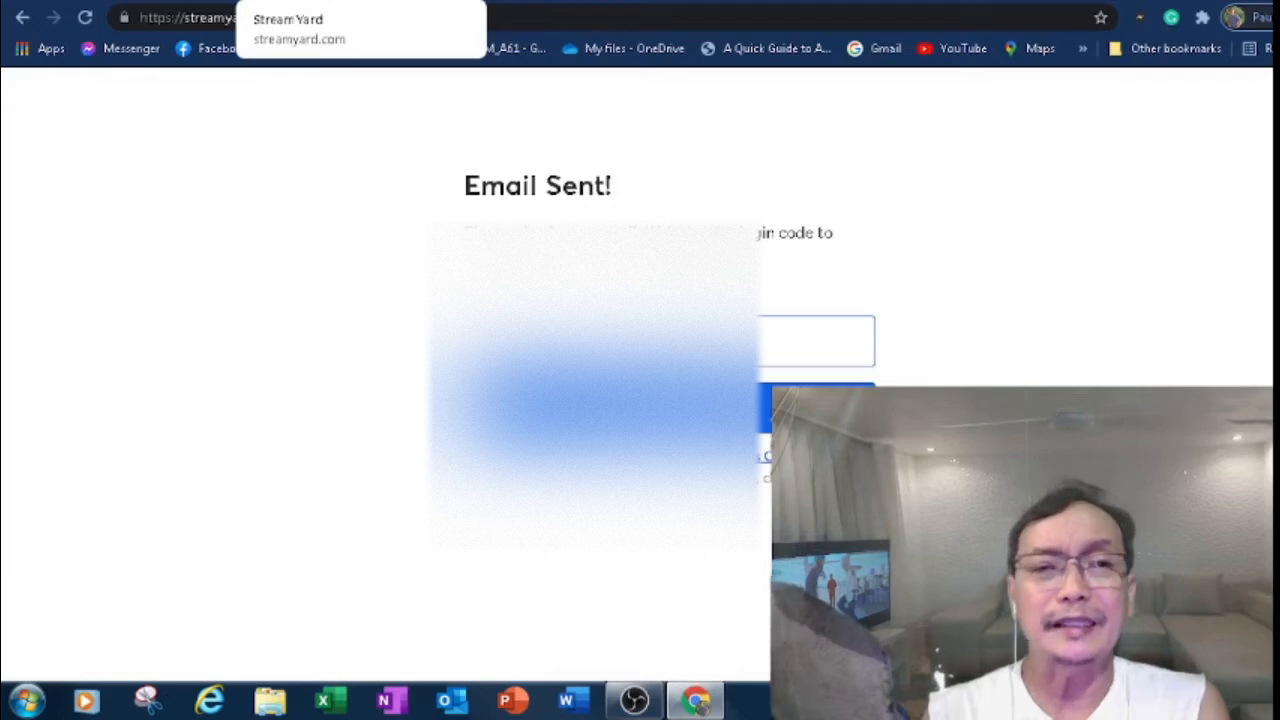
Step: Return to the search results, search for "streamyard login gmail" and open StreamYard's account login page
click(445, 1)
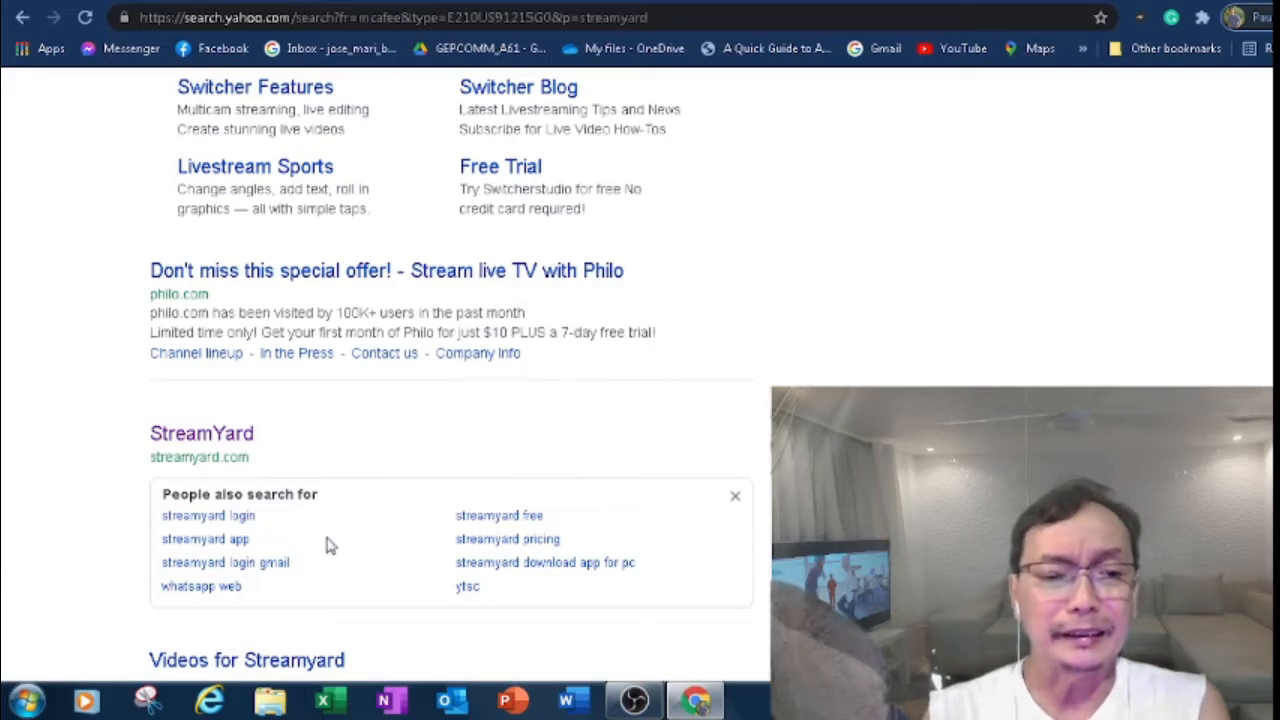
click(276, 564)
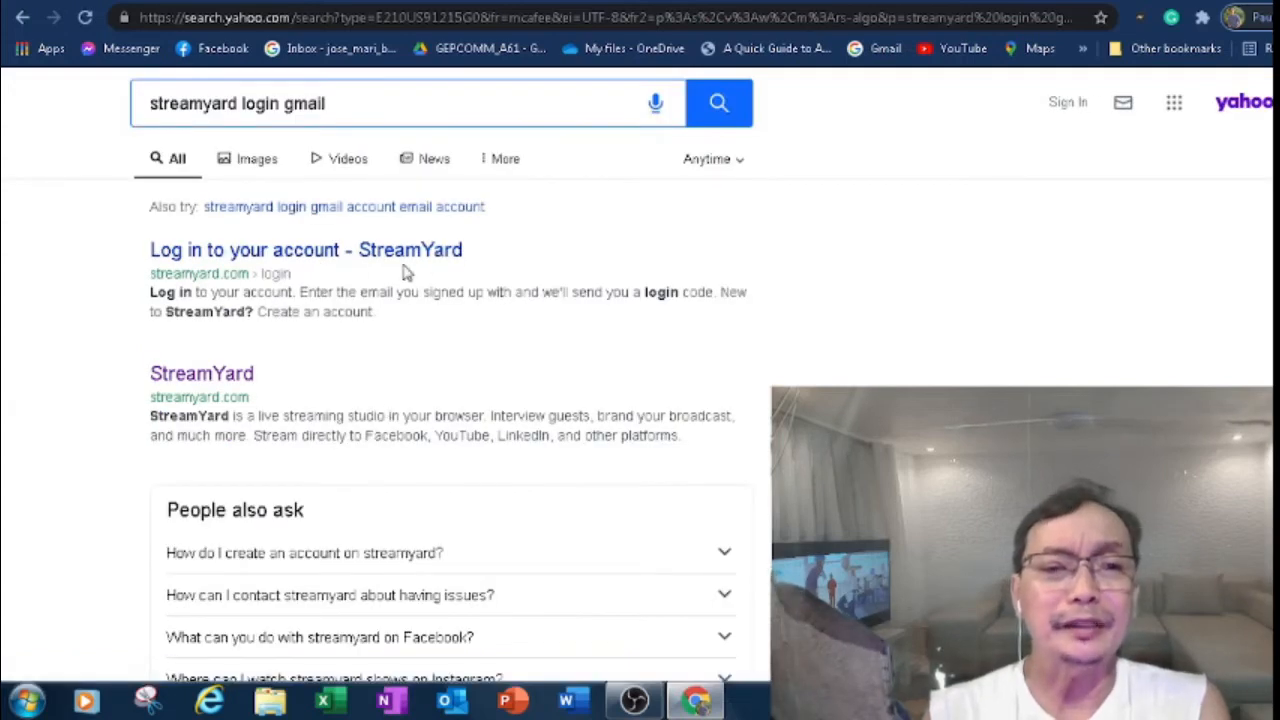
click(310, 256)
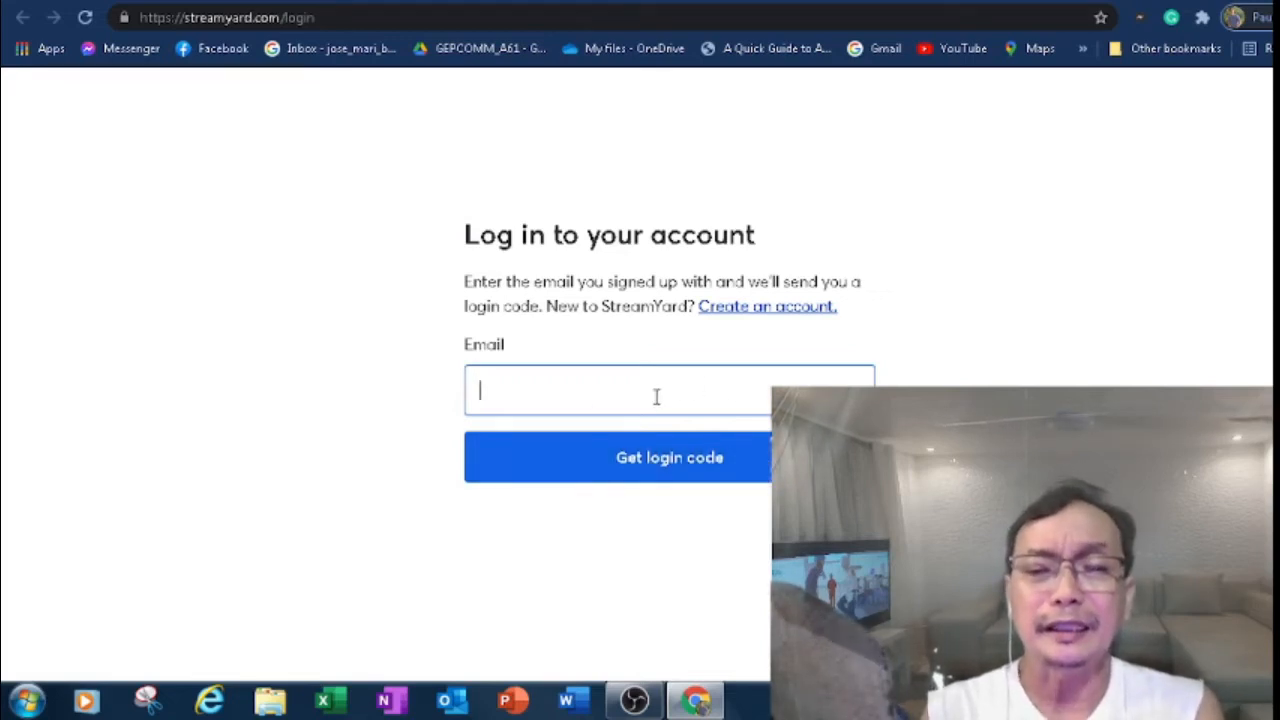
Step: Try to request a login code with a saved email on the login page, and close the browser
click(666, 457)
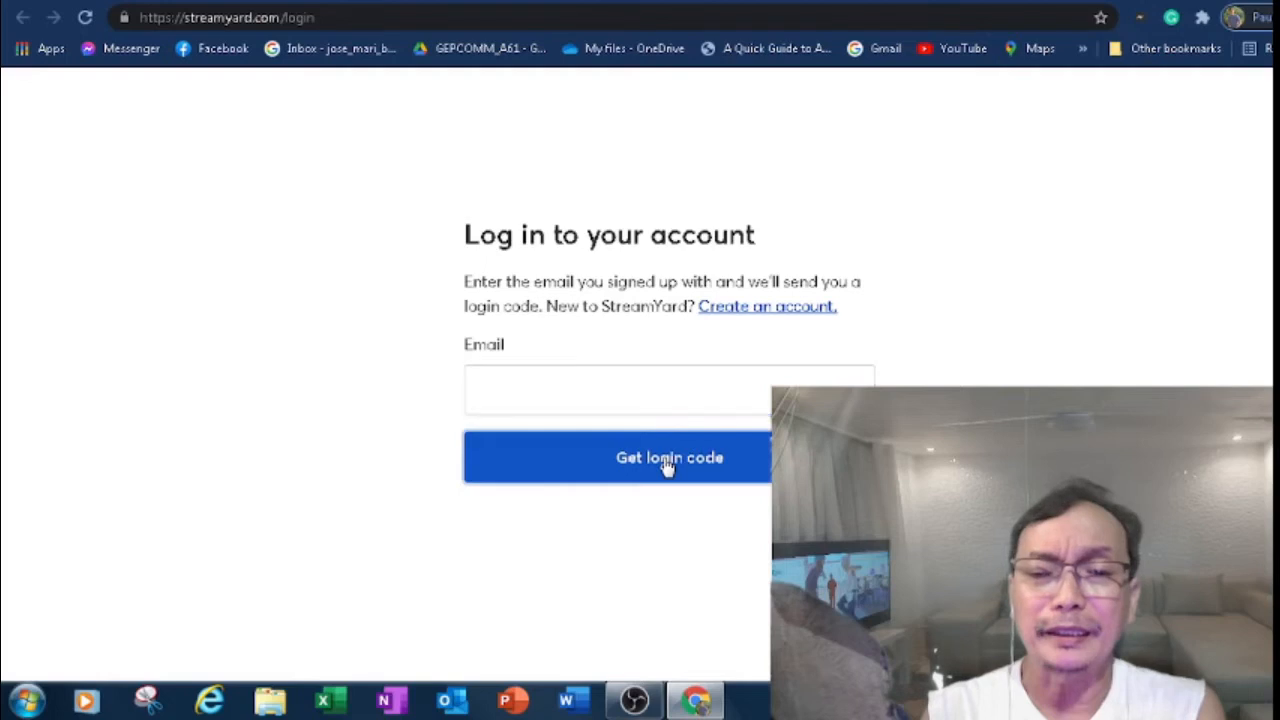
click(702, 396)
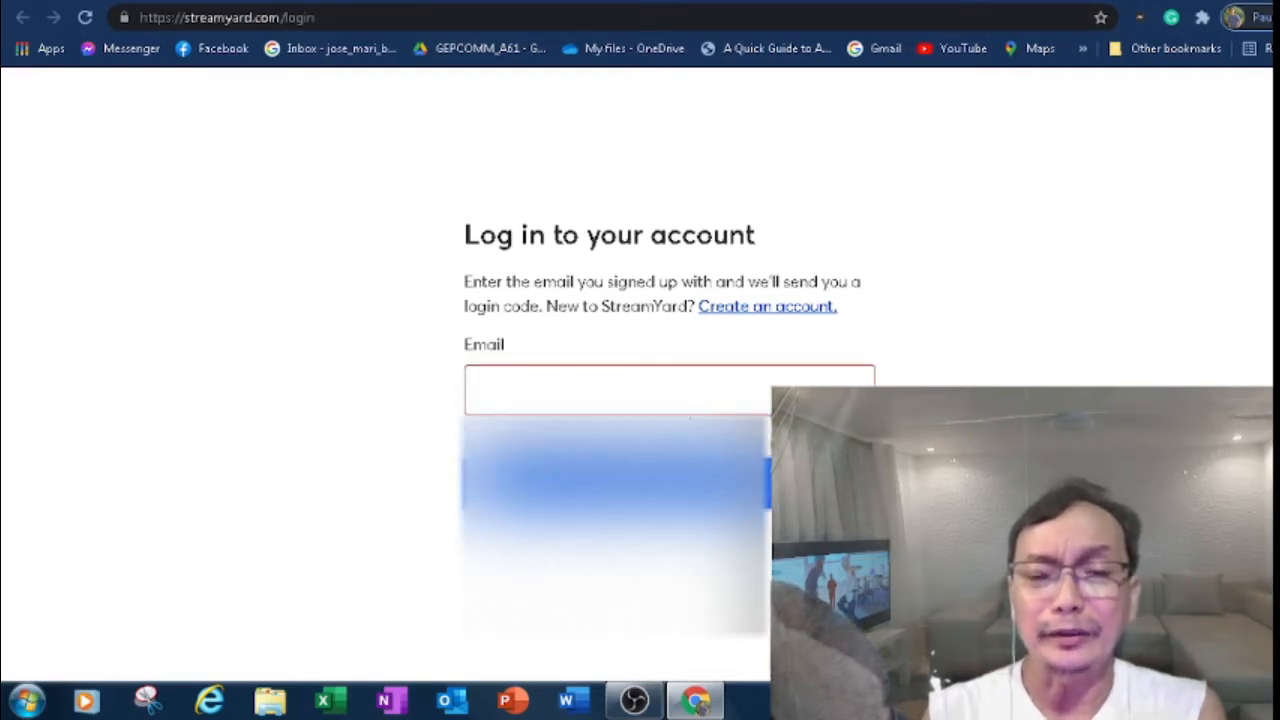
click(604, 393)
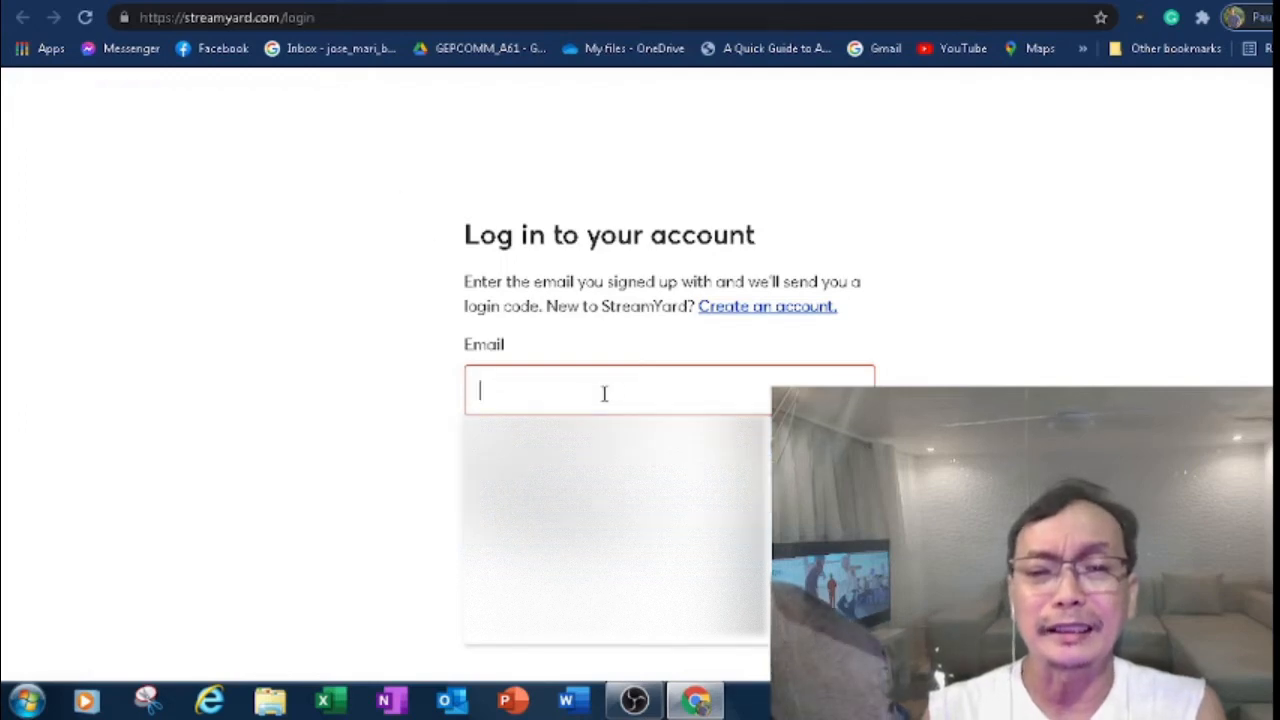
click(604, 440)
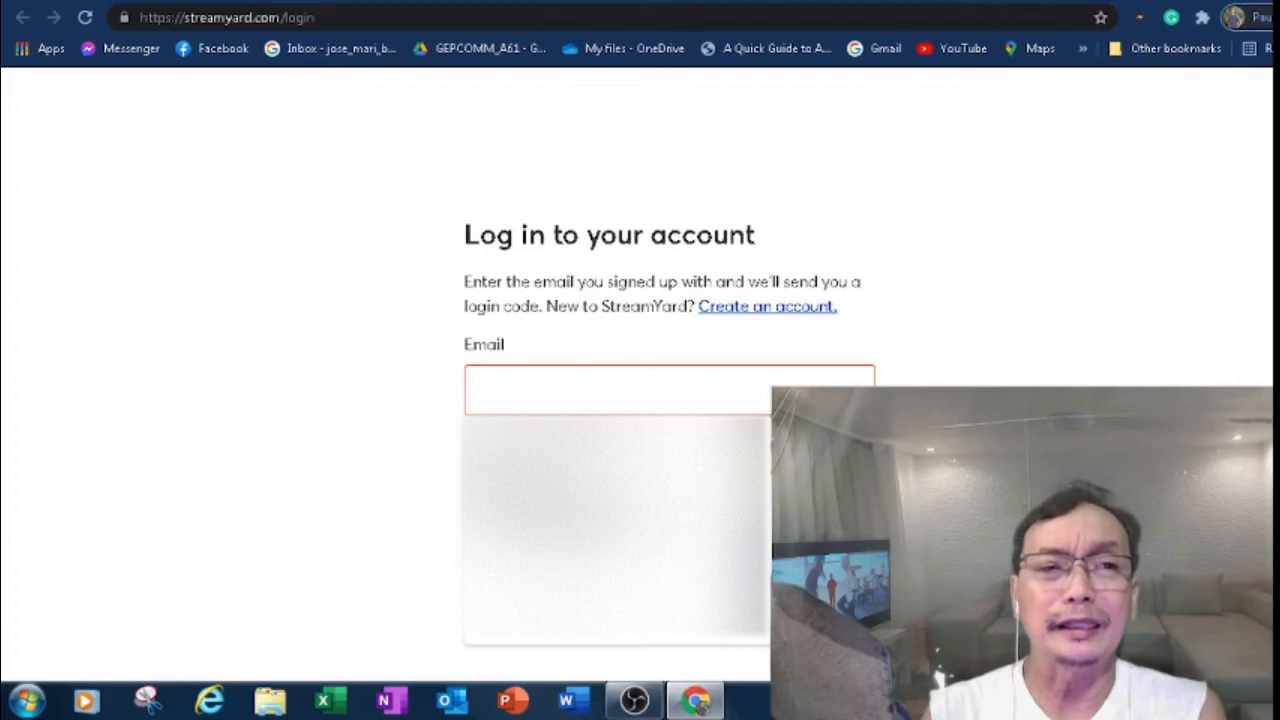
click(600, 2)
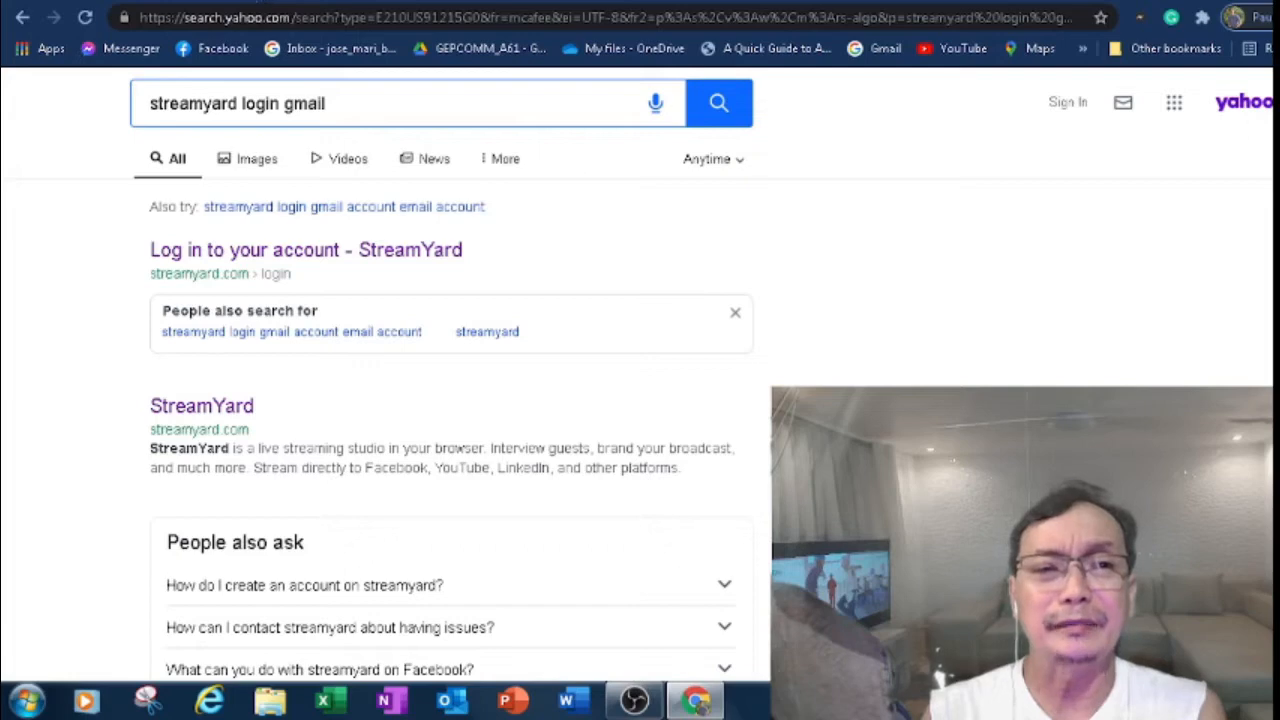
key(alt+F4)
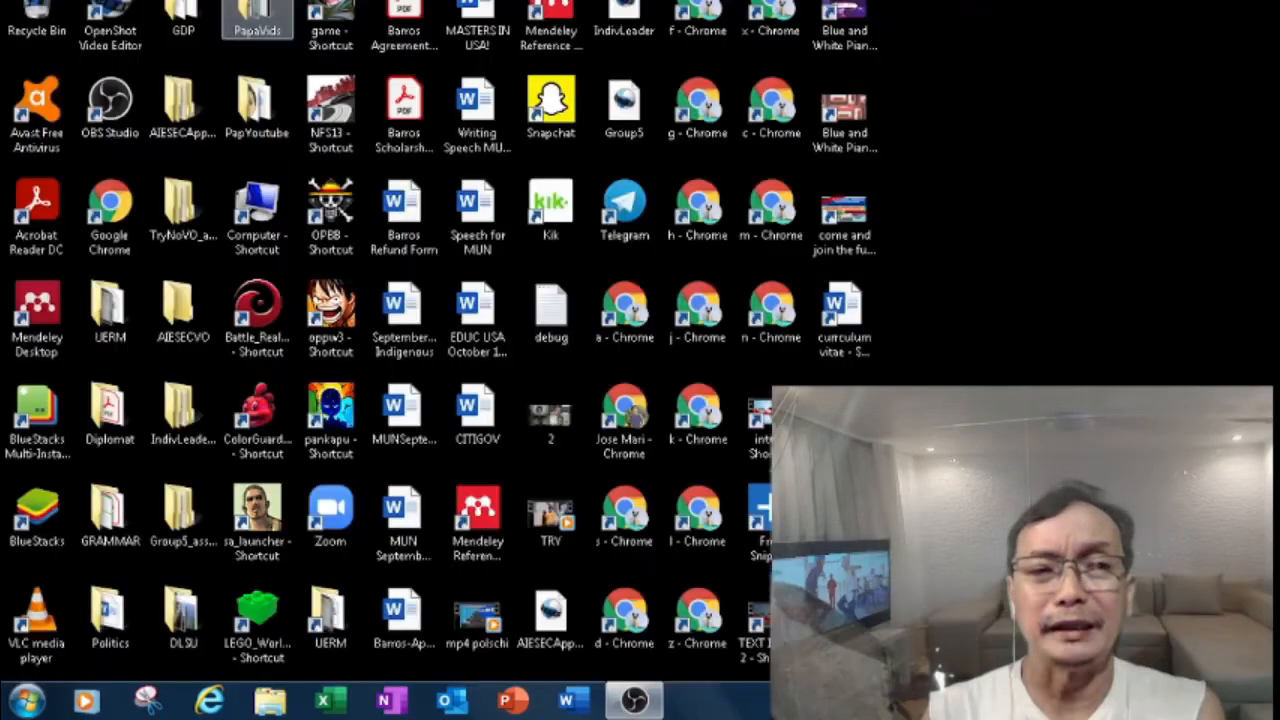
Step: Reopen Chrome from its personal desktop shortcut and switch to another browser profile
click(631, 418)
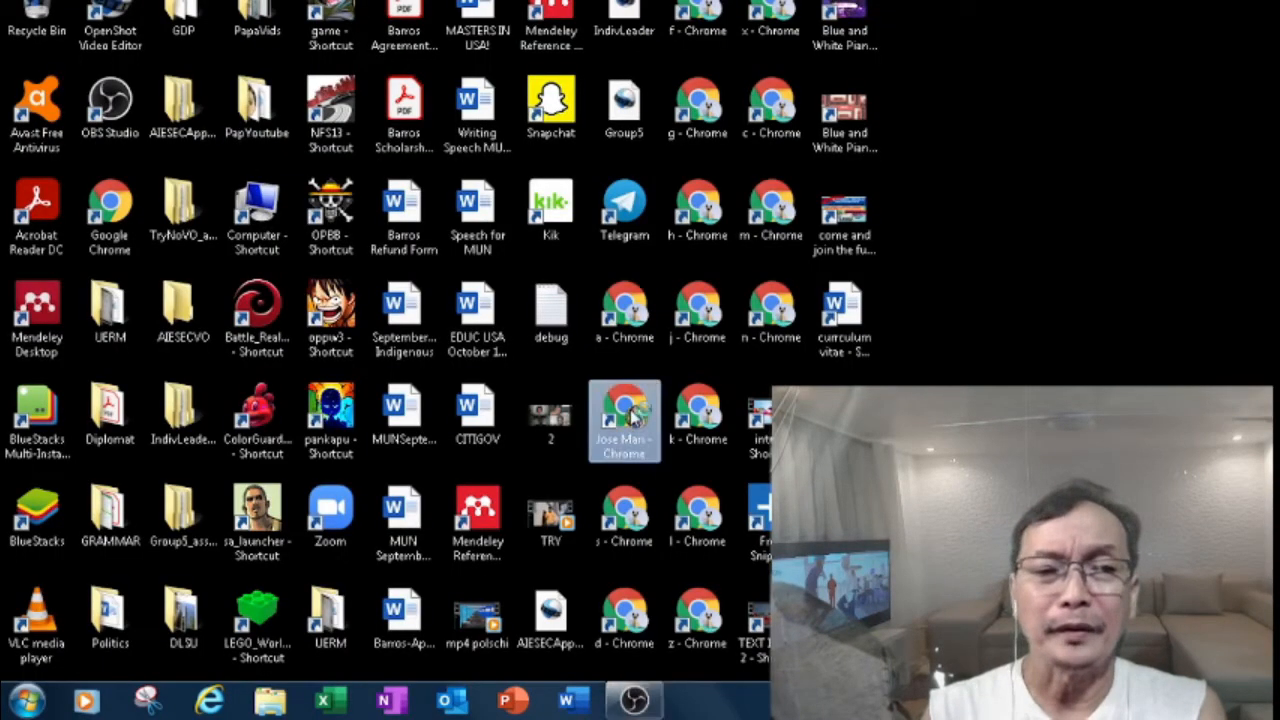
double_click(631, 417)
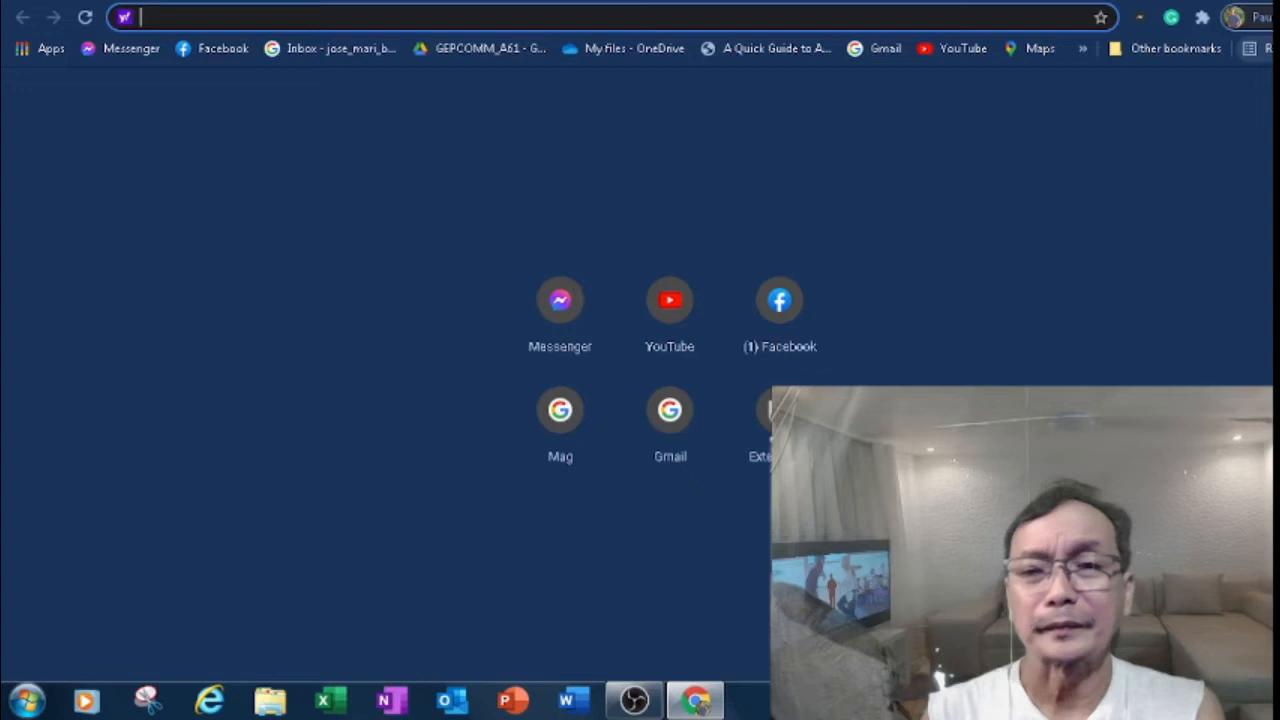
click(1235, 17)
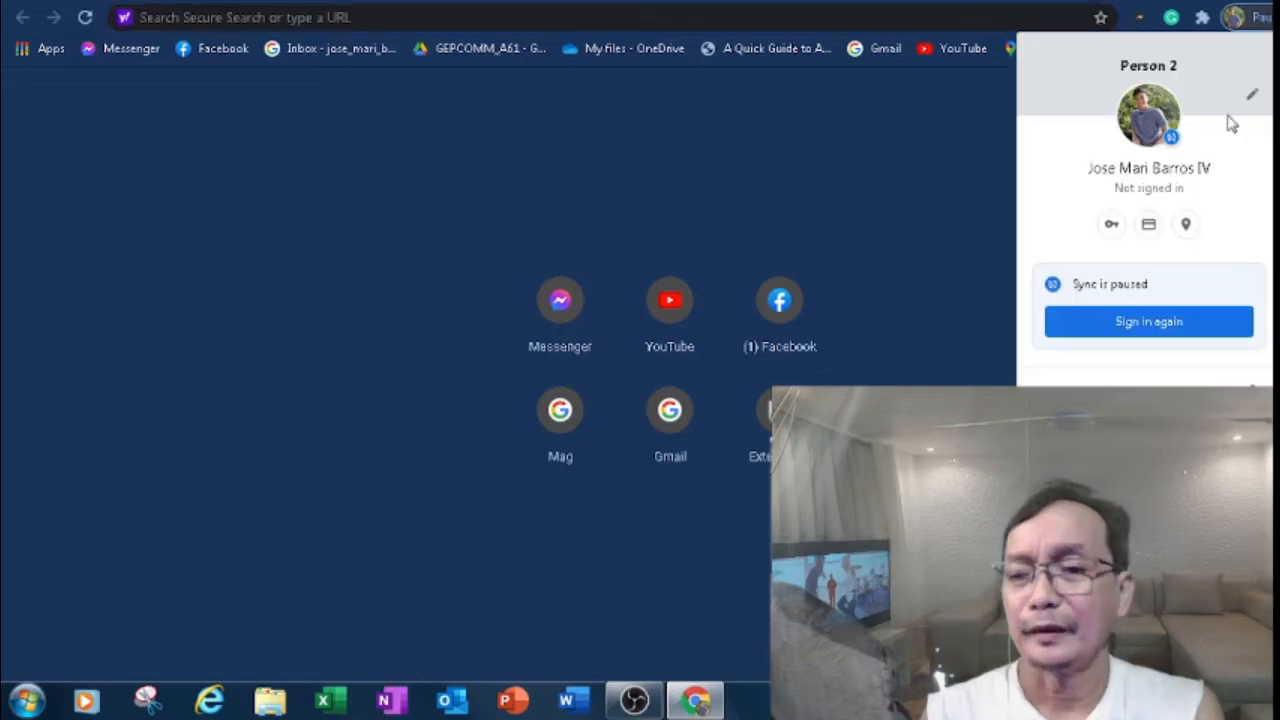
scroll(1232, 122, down, 3)
click(1068, 500)
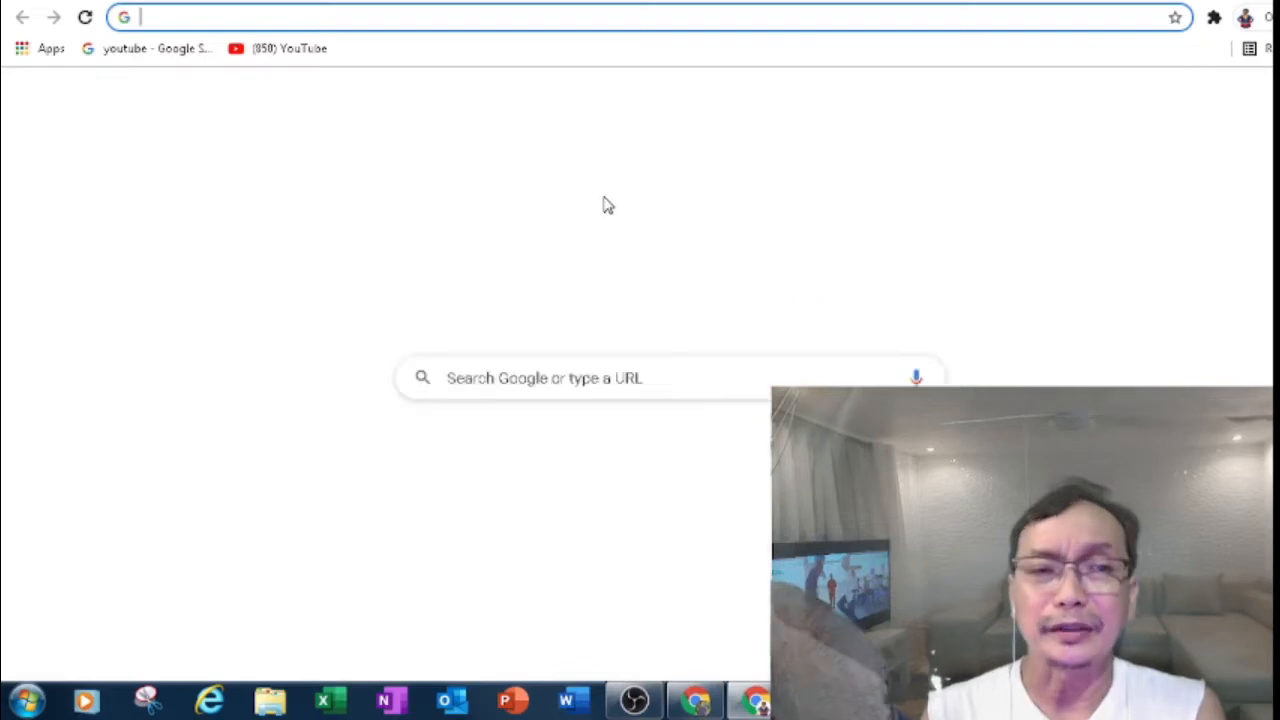
Step: Search Google for "streamyard login" and open the StreamYard account login result
click(571, 376)
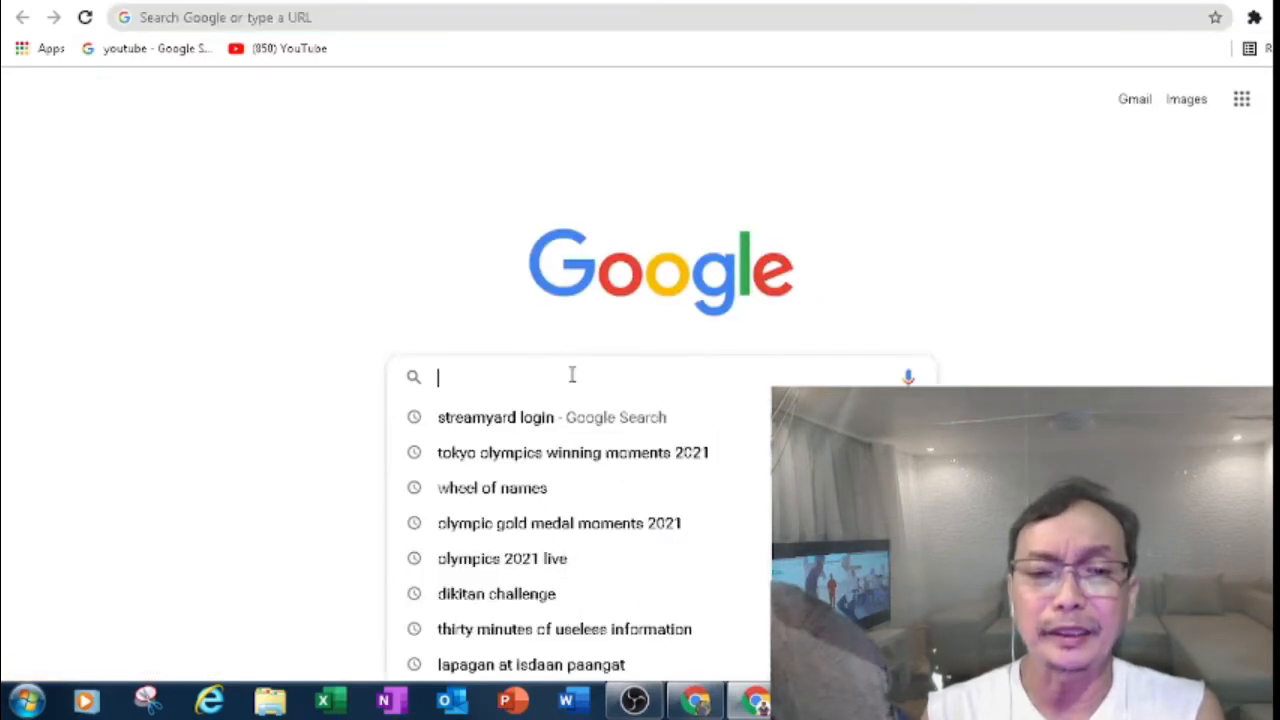
click(538, 422)
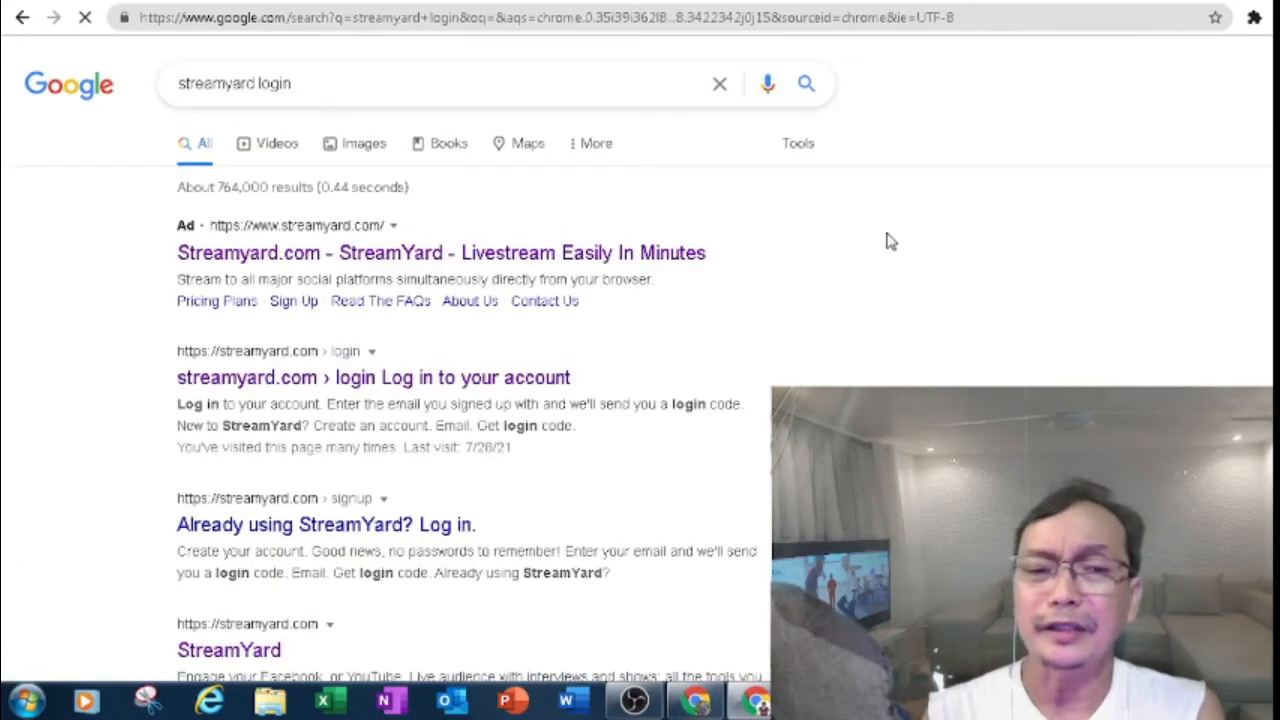
click(312, 390)
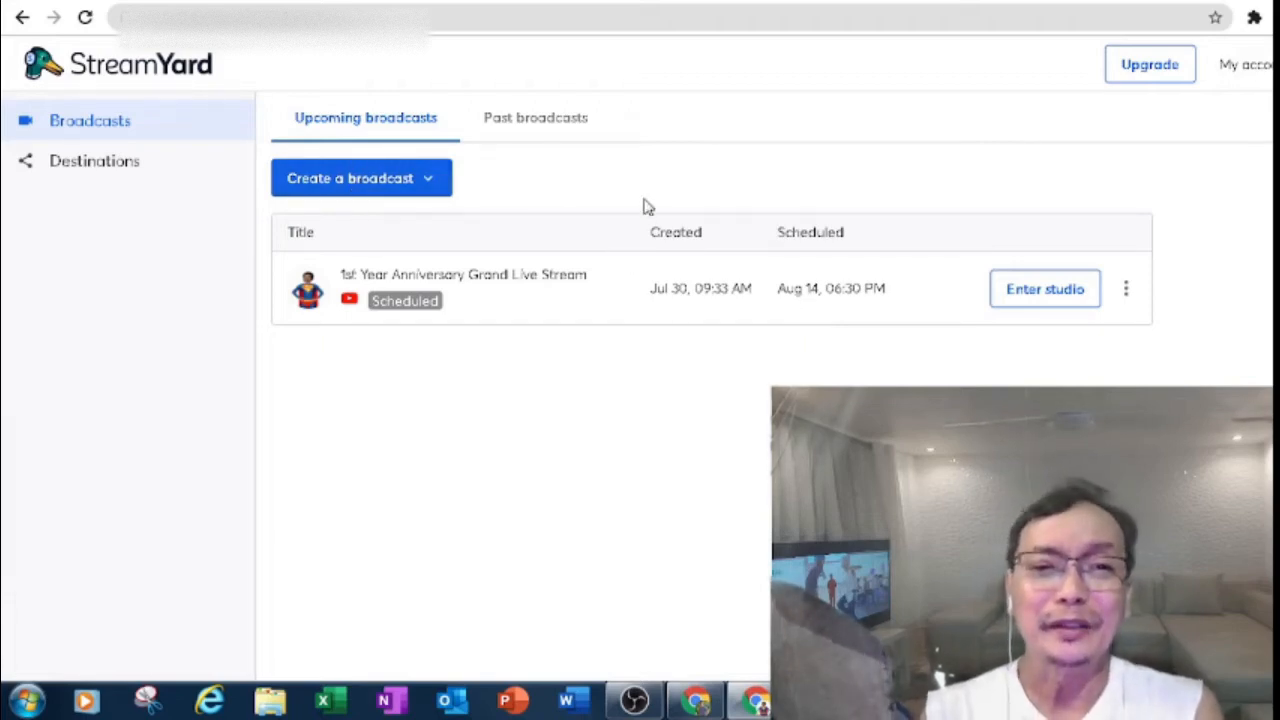
Step: Start a new live broadcast in StreamYard with the Obra Maestro YouTube channel as its destination
click(336, 186)
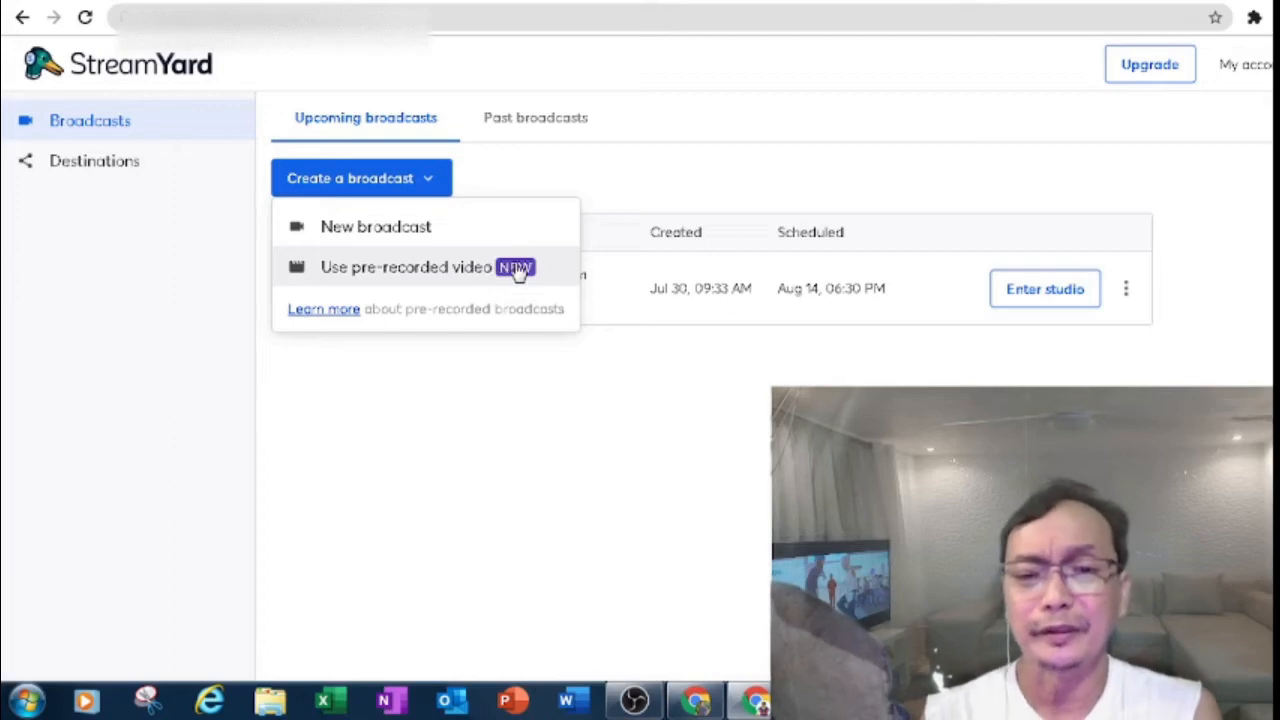
click(383, 228)
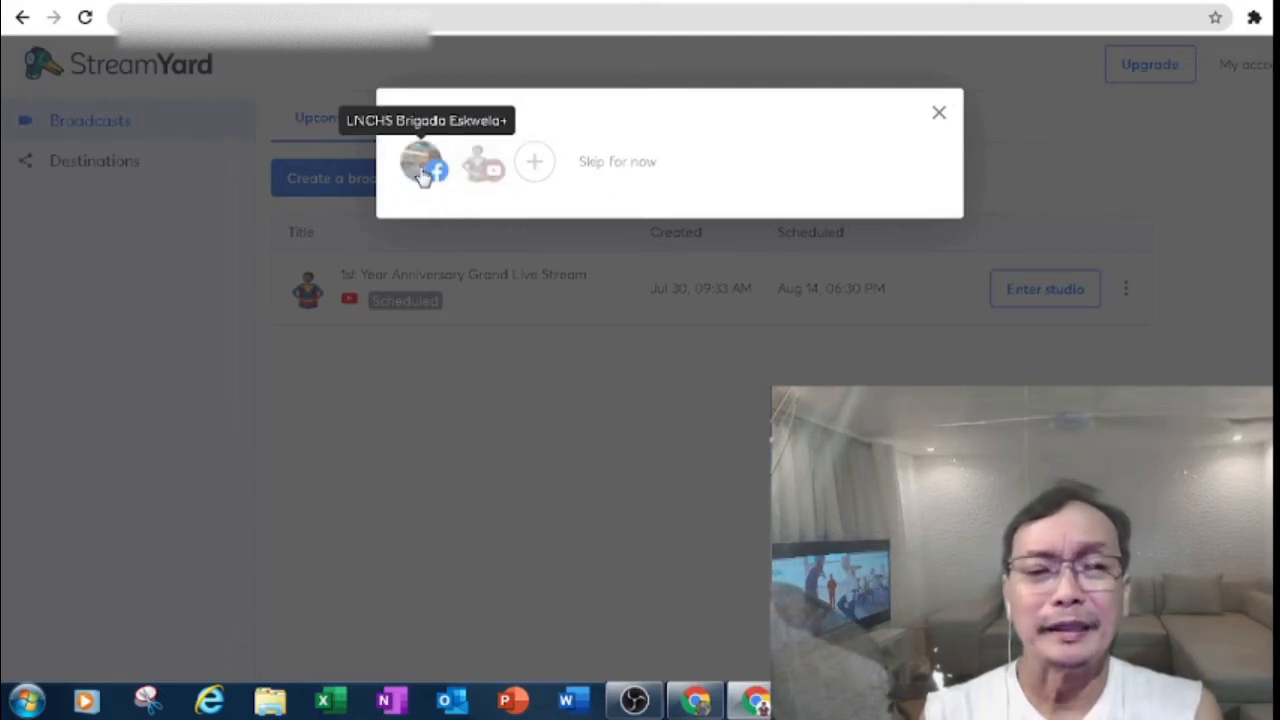
click(484, 170)
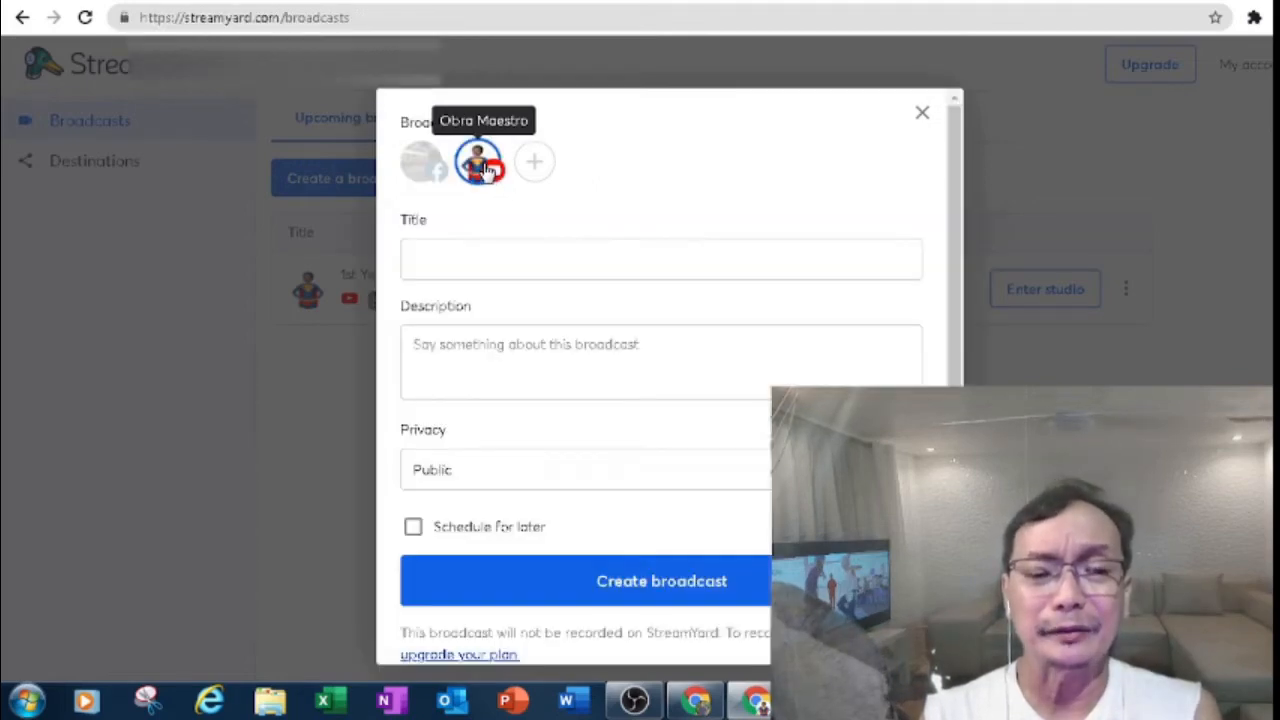
Step: Title the broadcast "How to Create a broadcast to You tube using Streamyard"
click(543, 264)
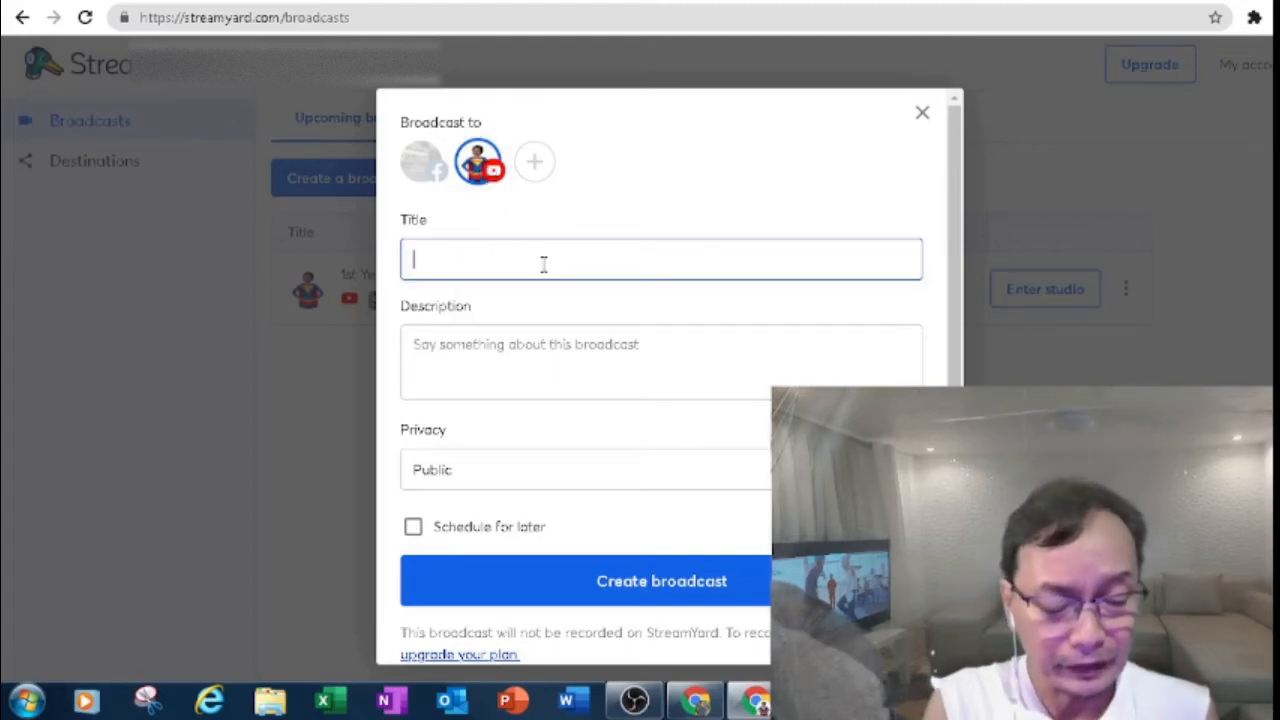
text(How)
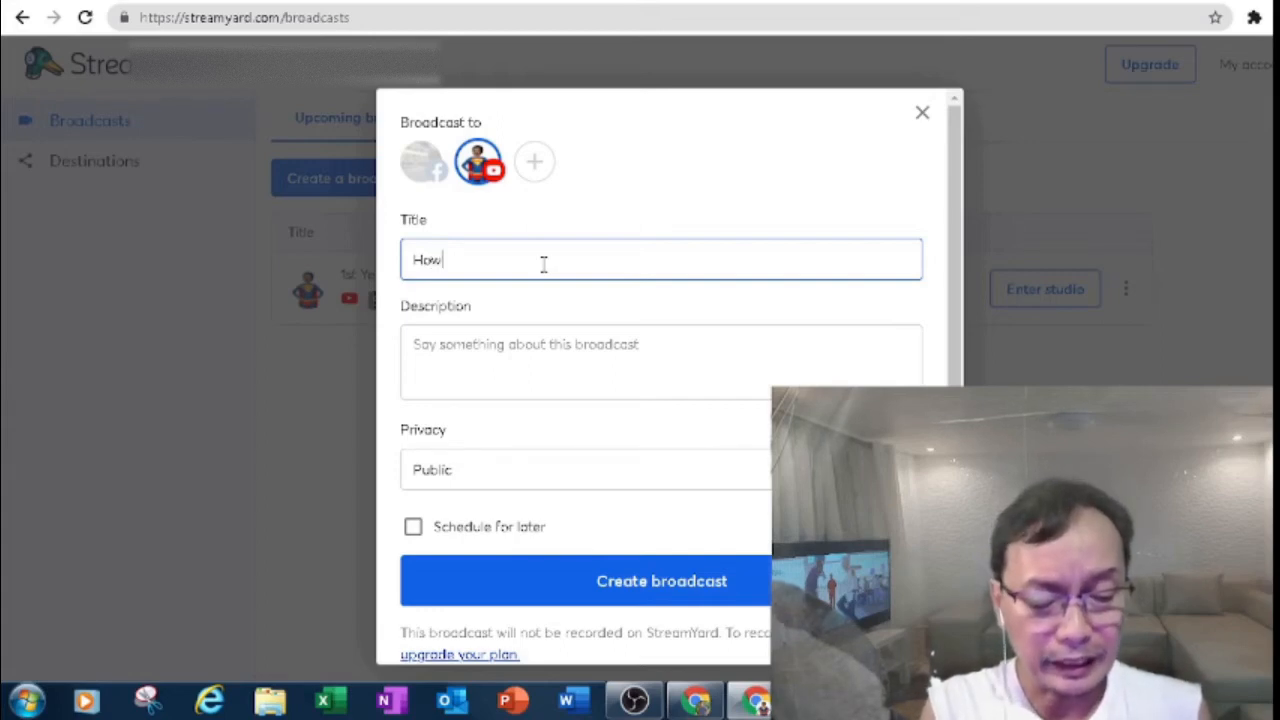
text( to)
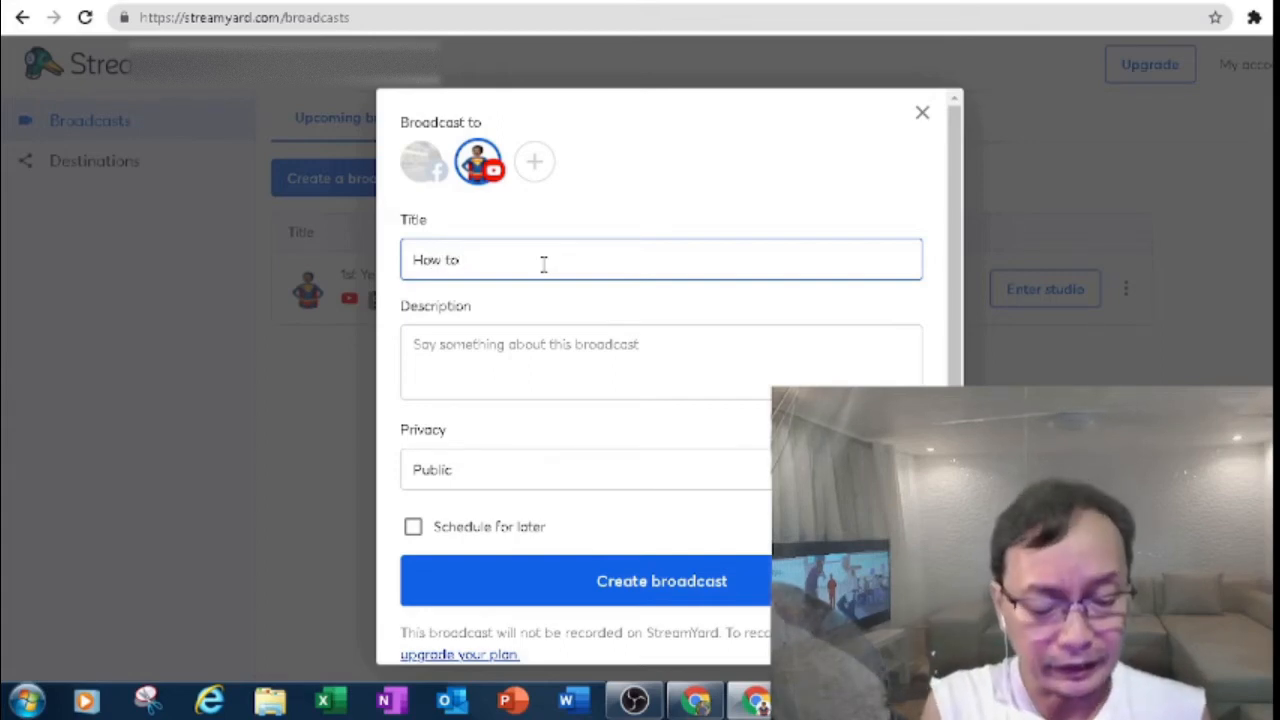
text( Create )
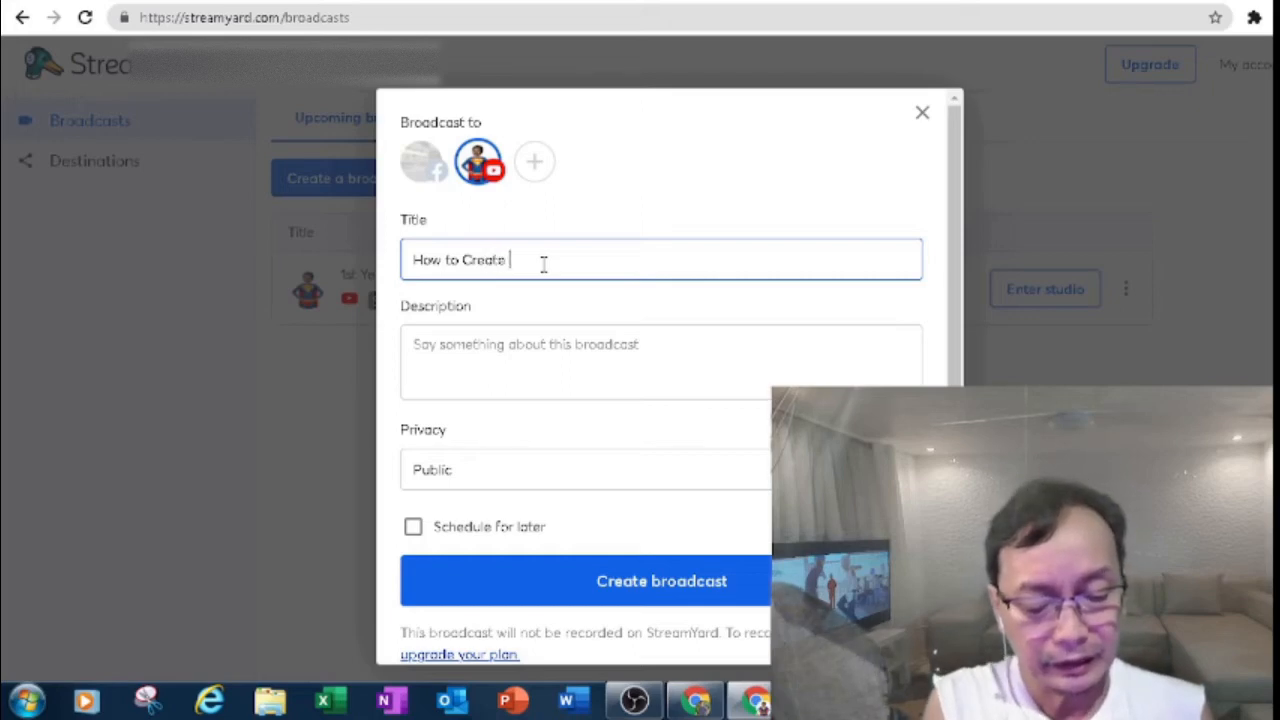
text(a broa)
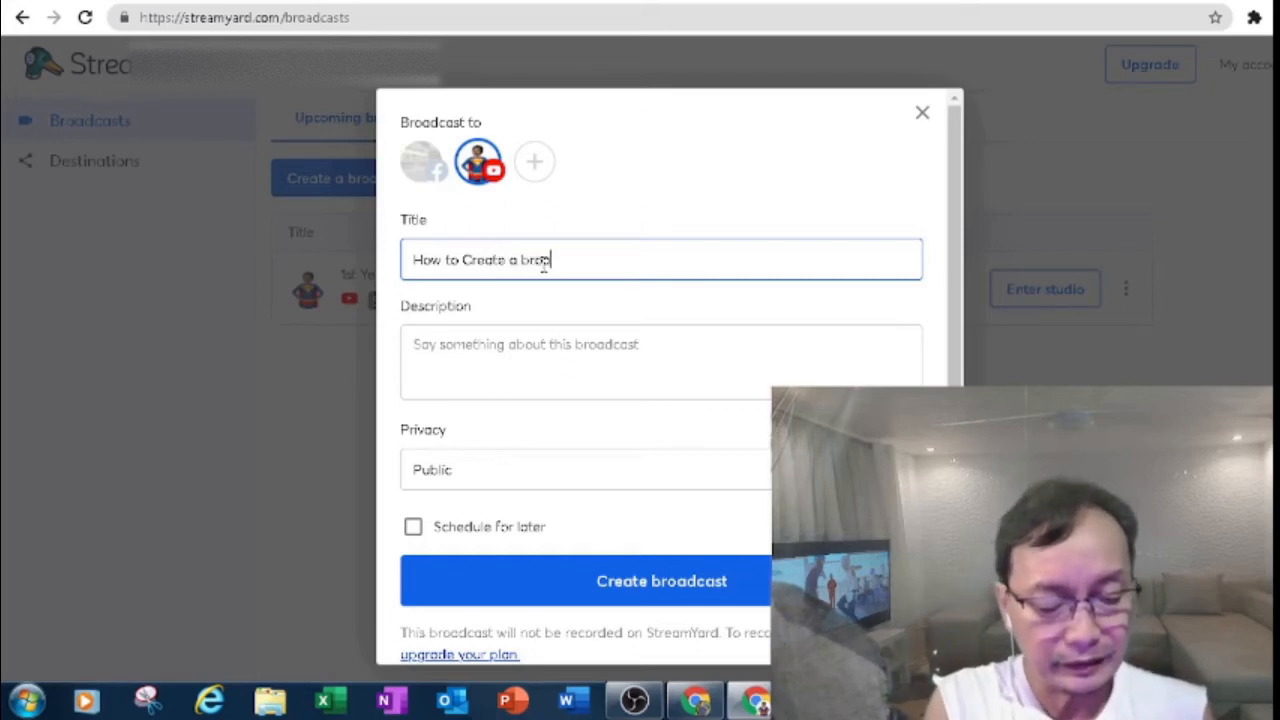
text(dcas)
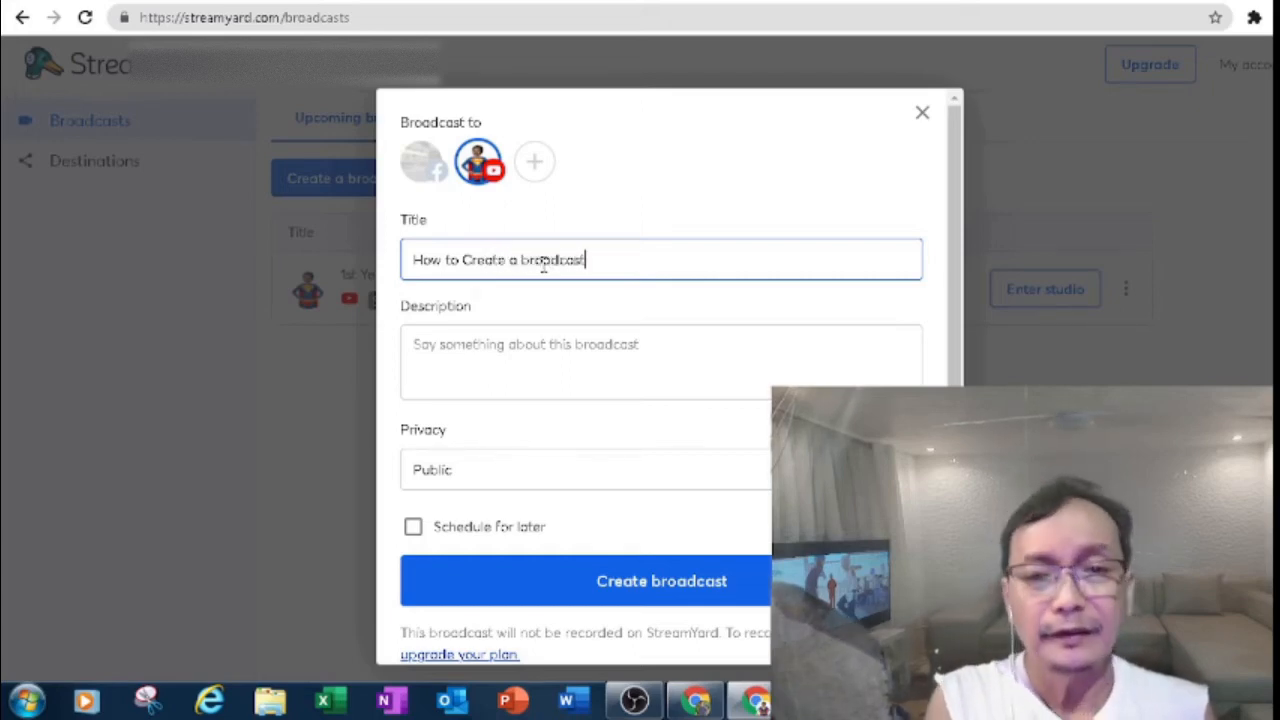
text(t)
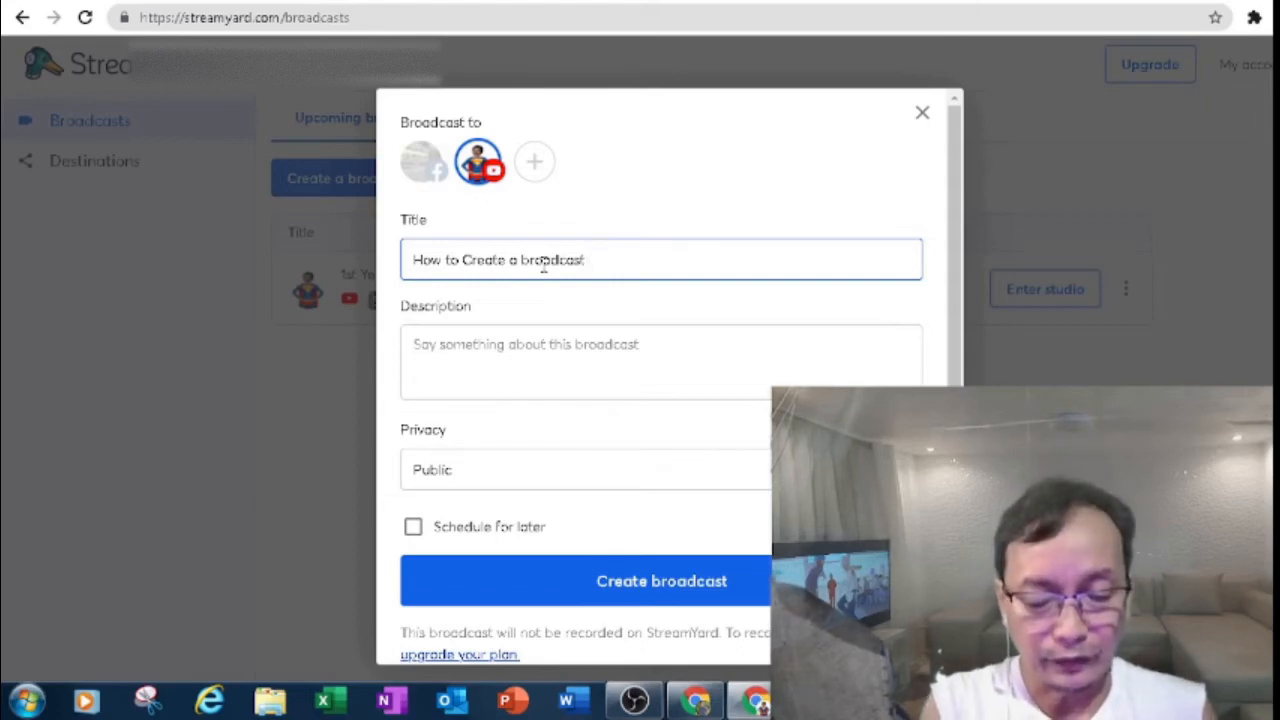
text( to)
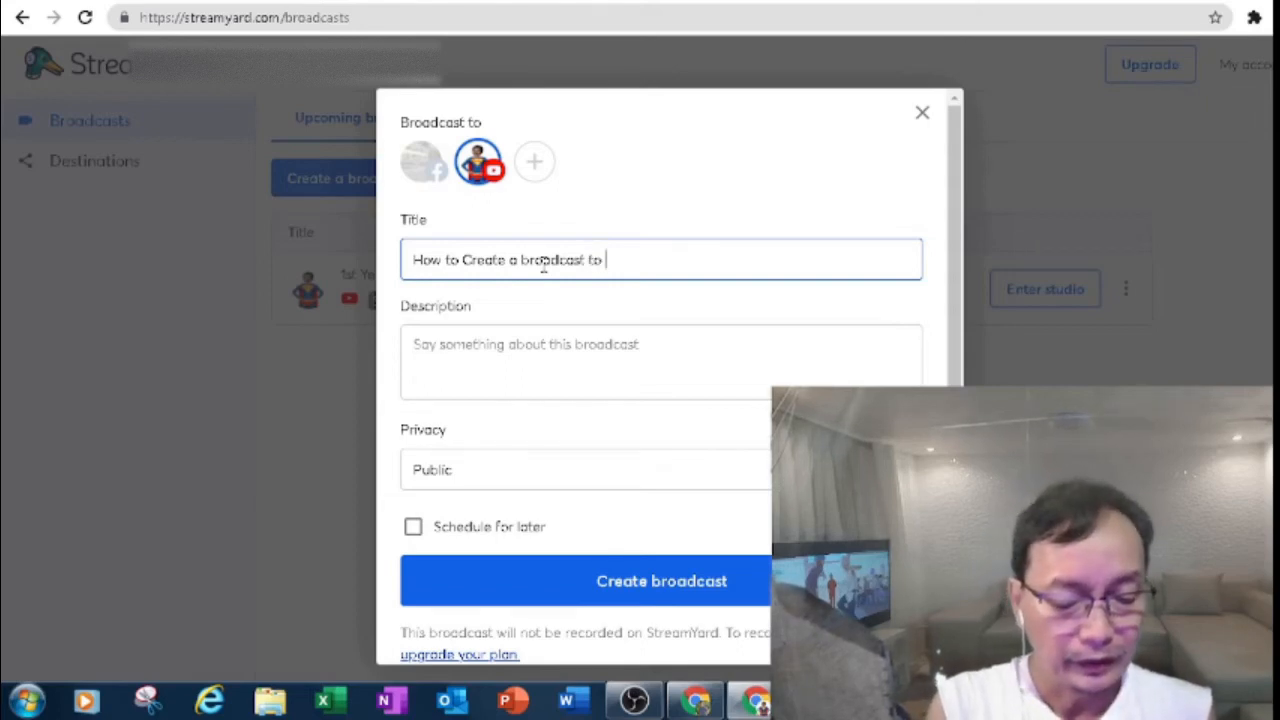
text( Y)
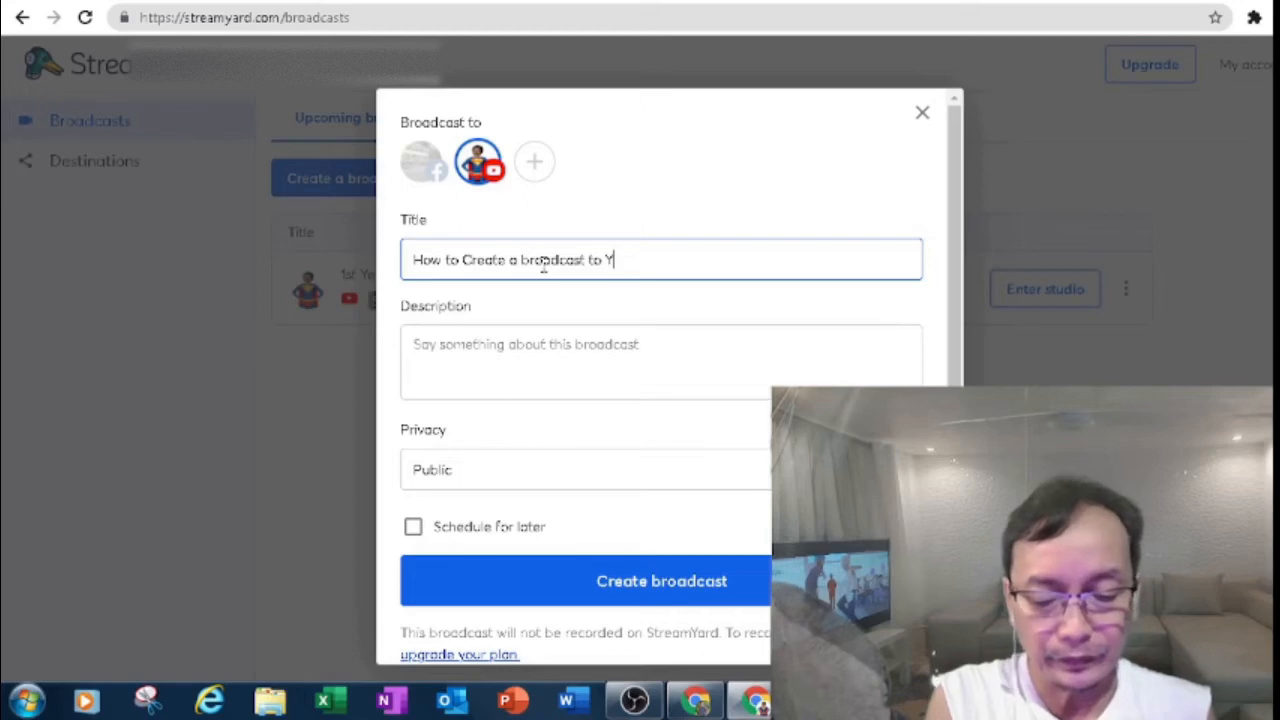
text(ou tube )
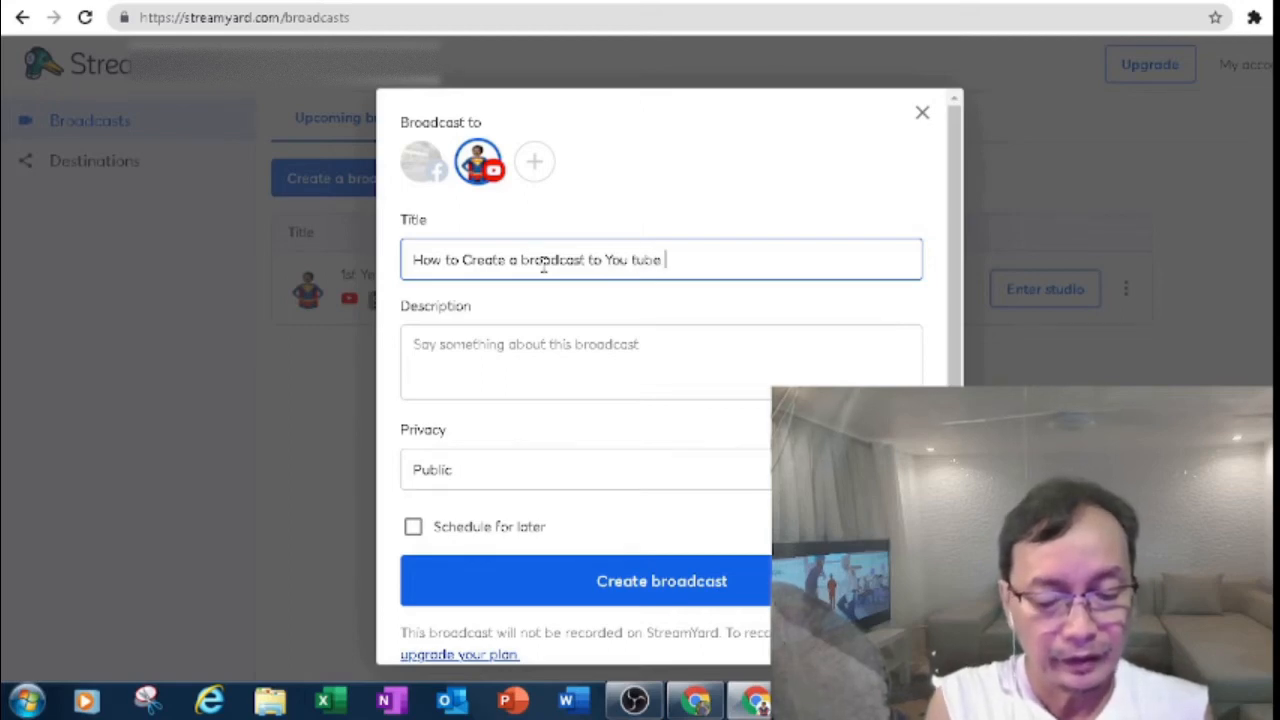
text(using )
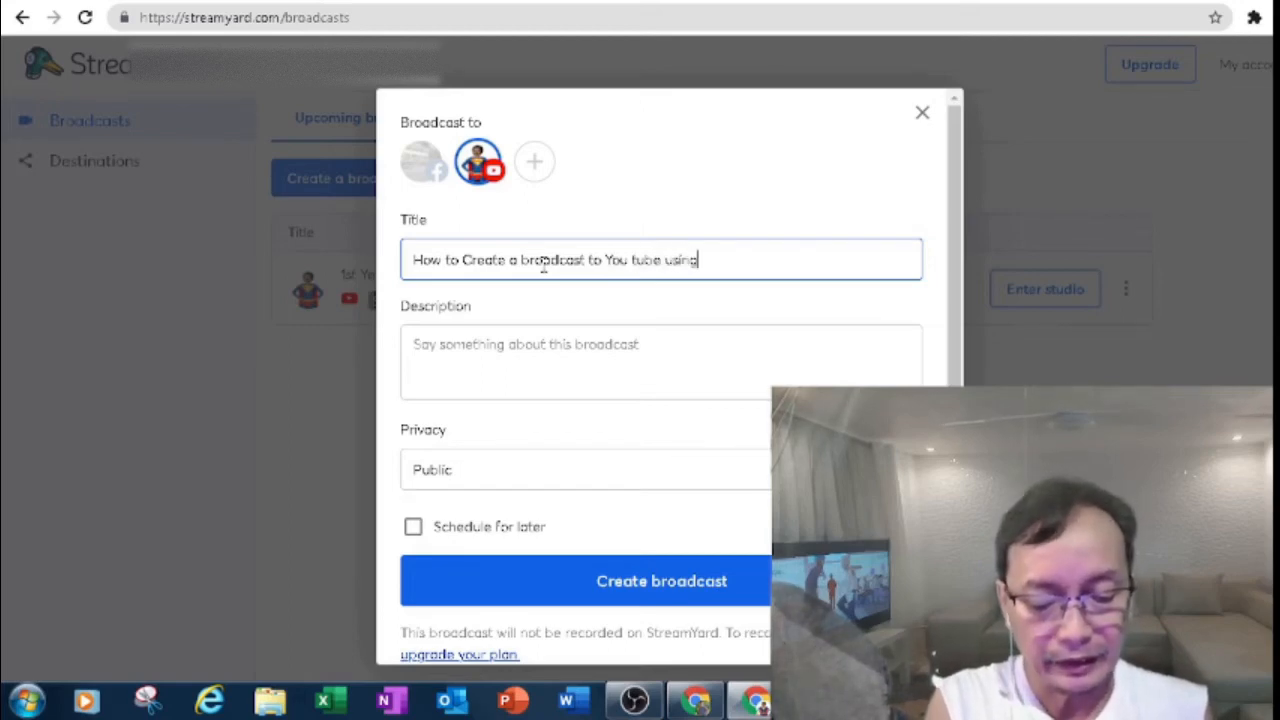
text(Str)
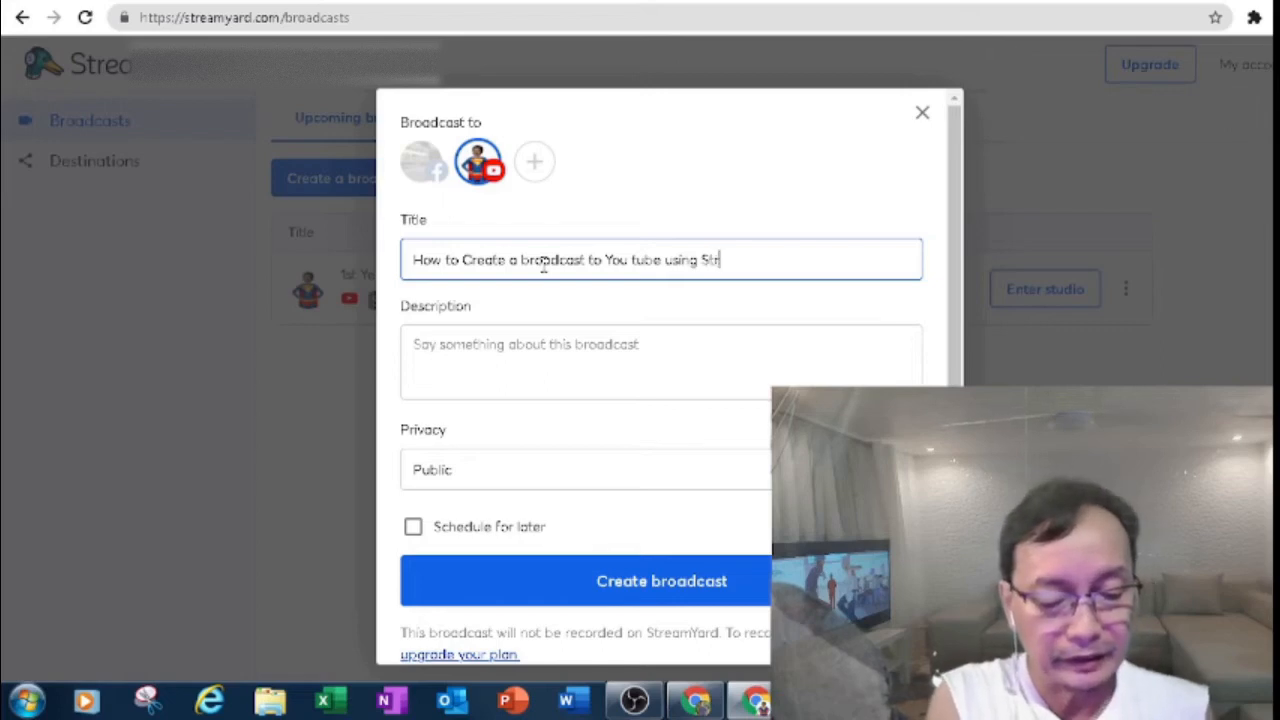
text(eamyar)
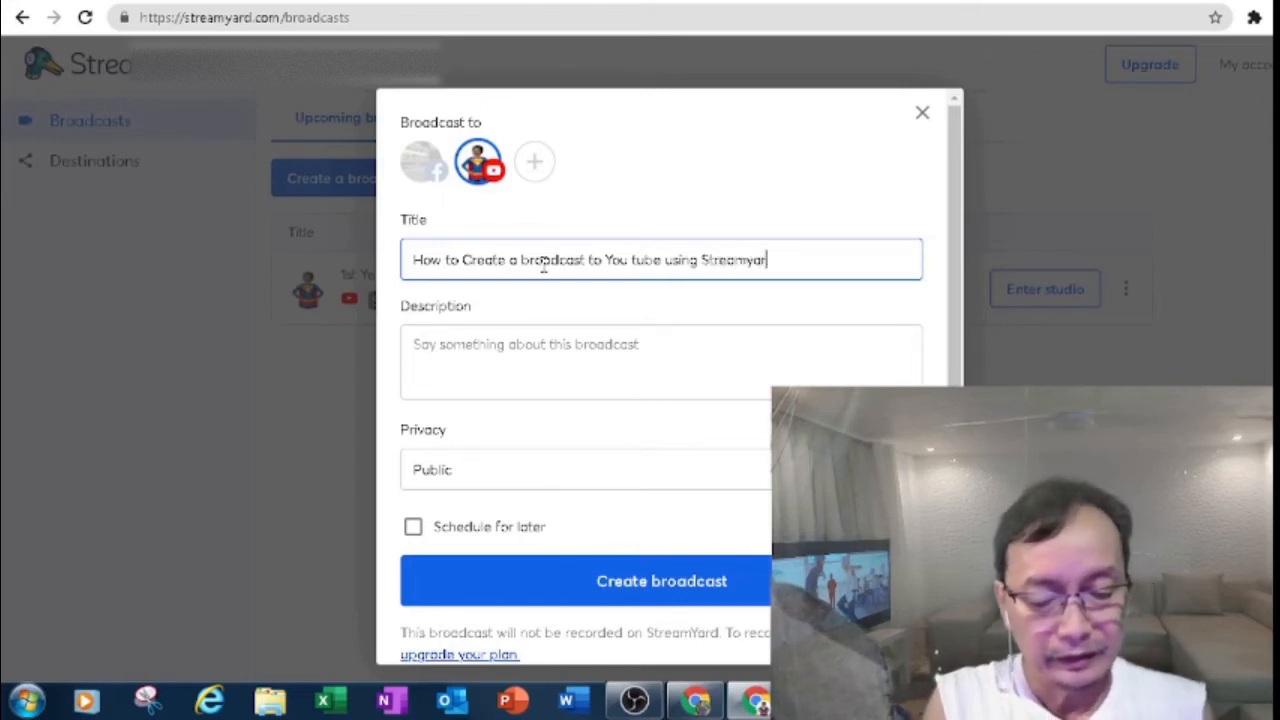
text(d)
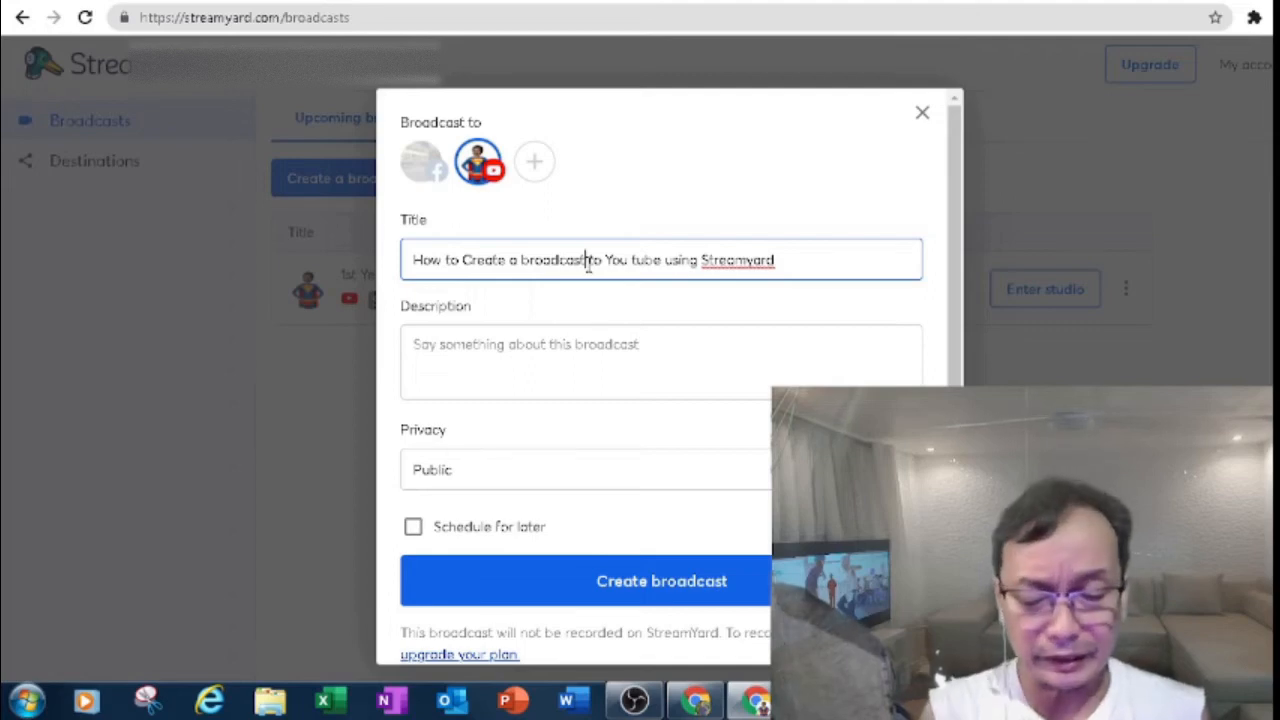
Step: Insert "or Live stream" after "broadcast" in the title
text(for Live stre)
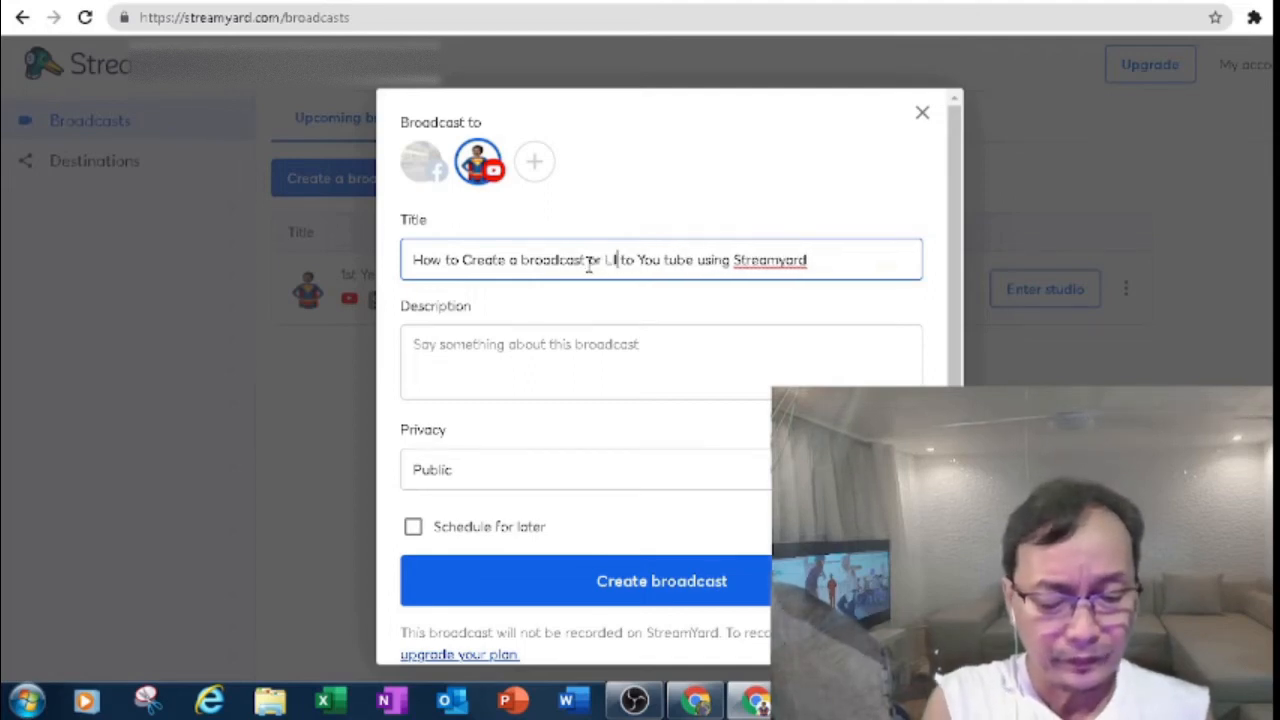
text(am)
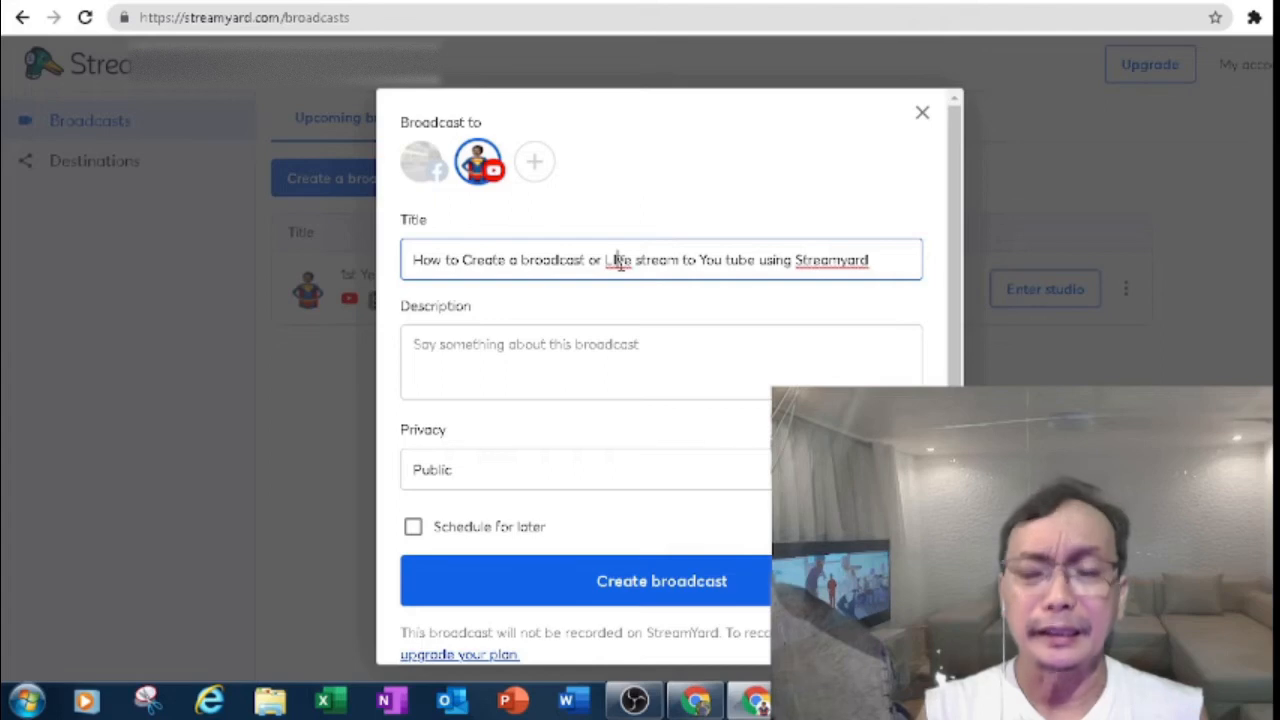
key(BackSpace)
text(i)
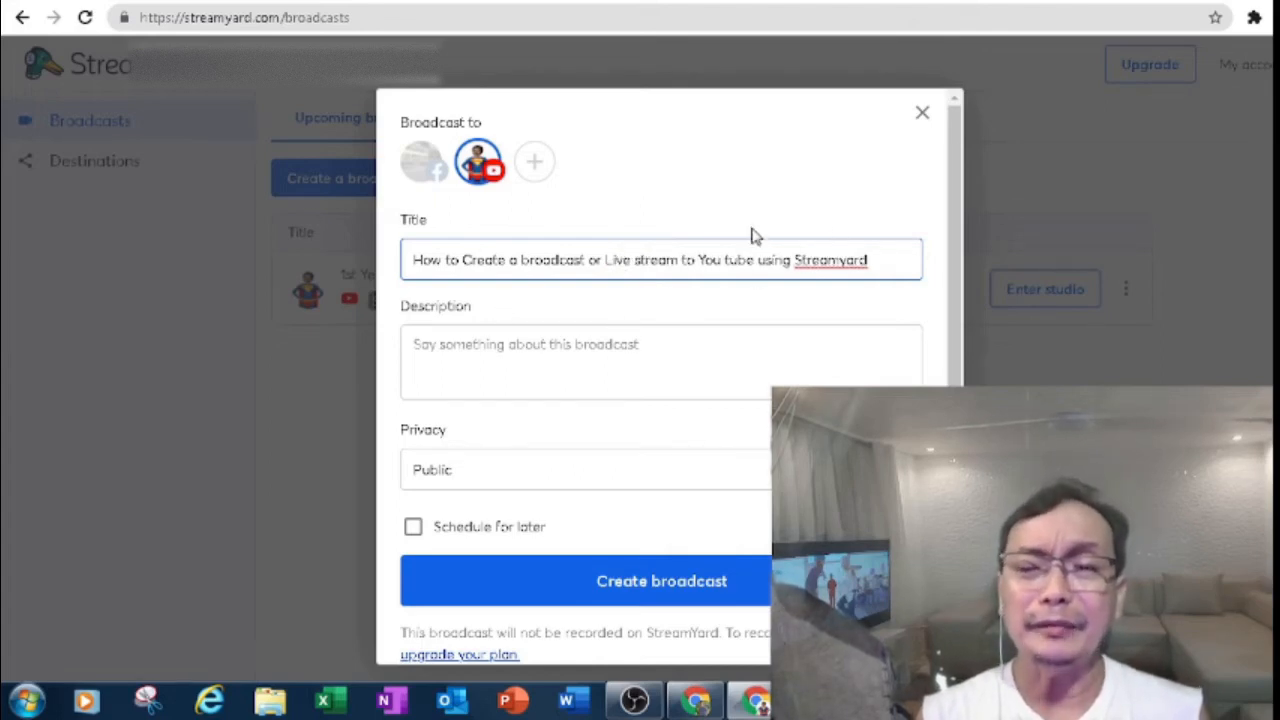
Step: Begin the broadcast description with "This is a step by step procedure how to"
click(597, 344)
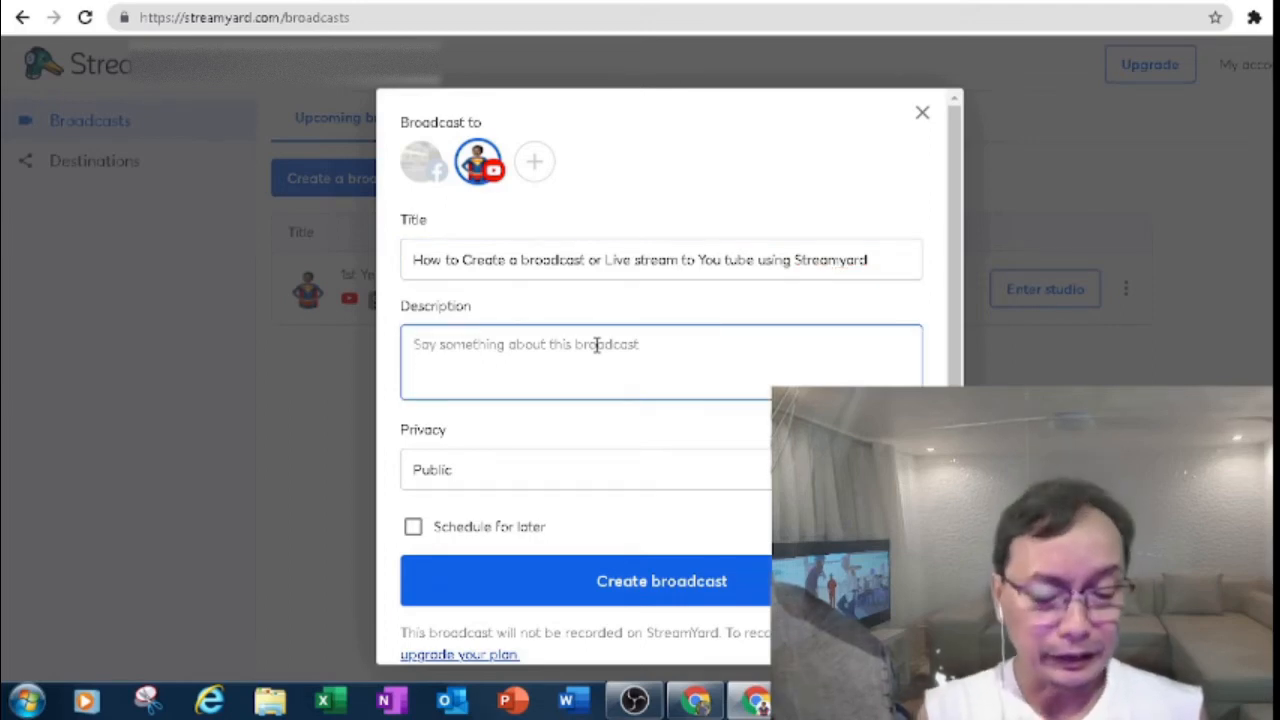
text(This is a step by)
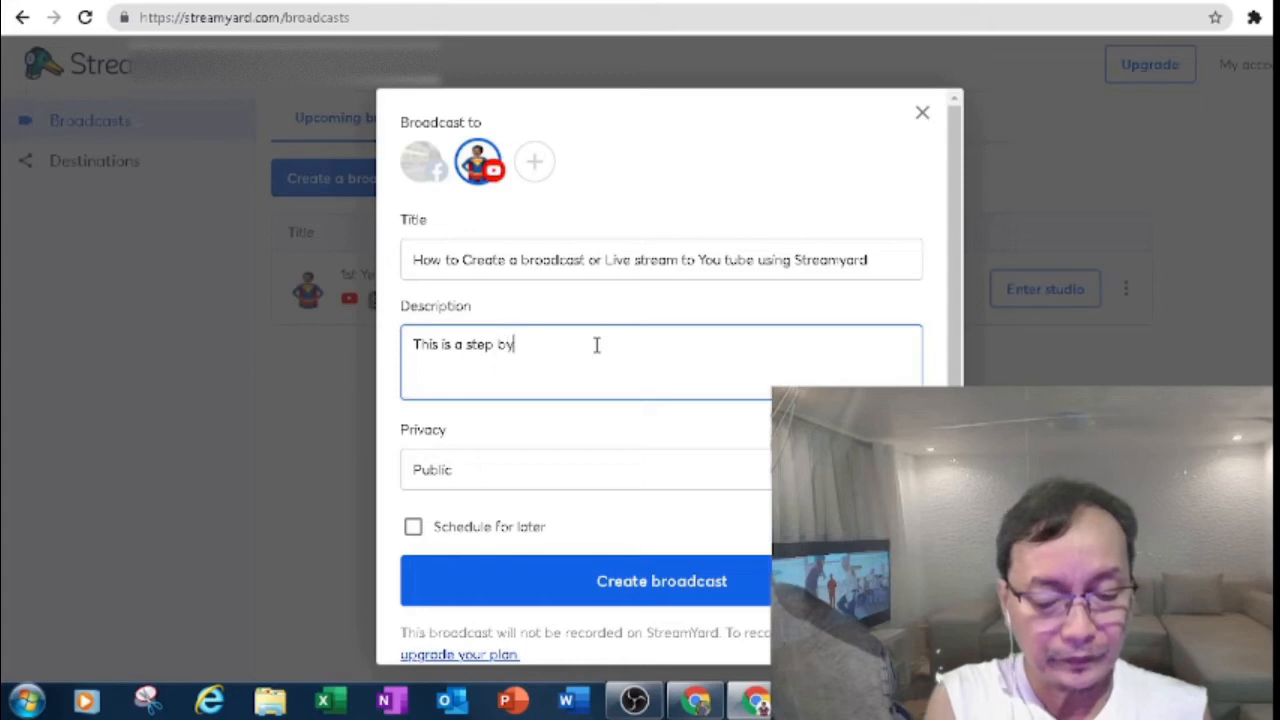
text( step)
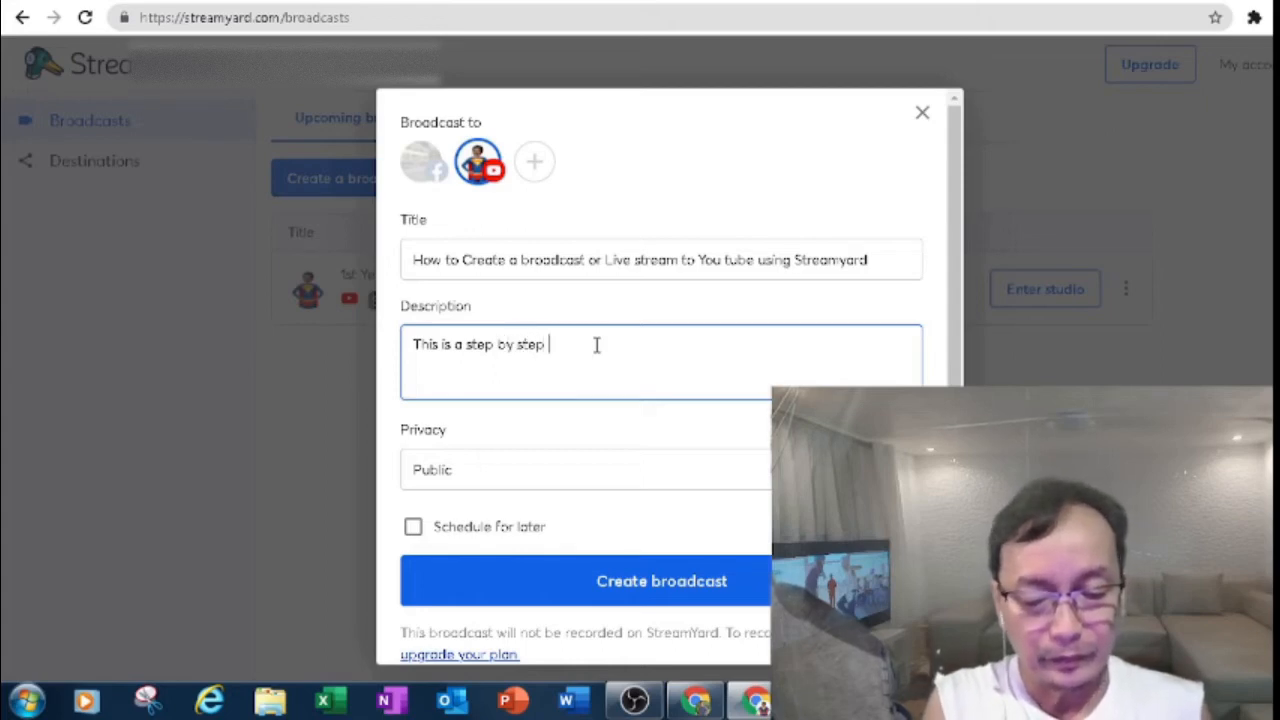
text( proced)
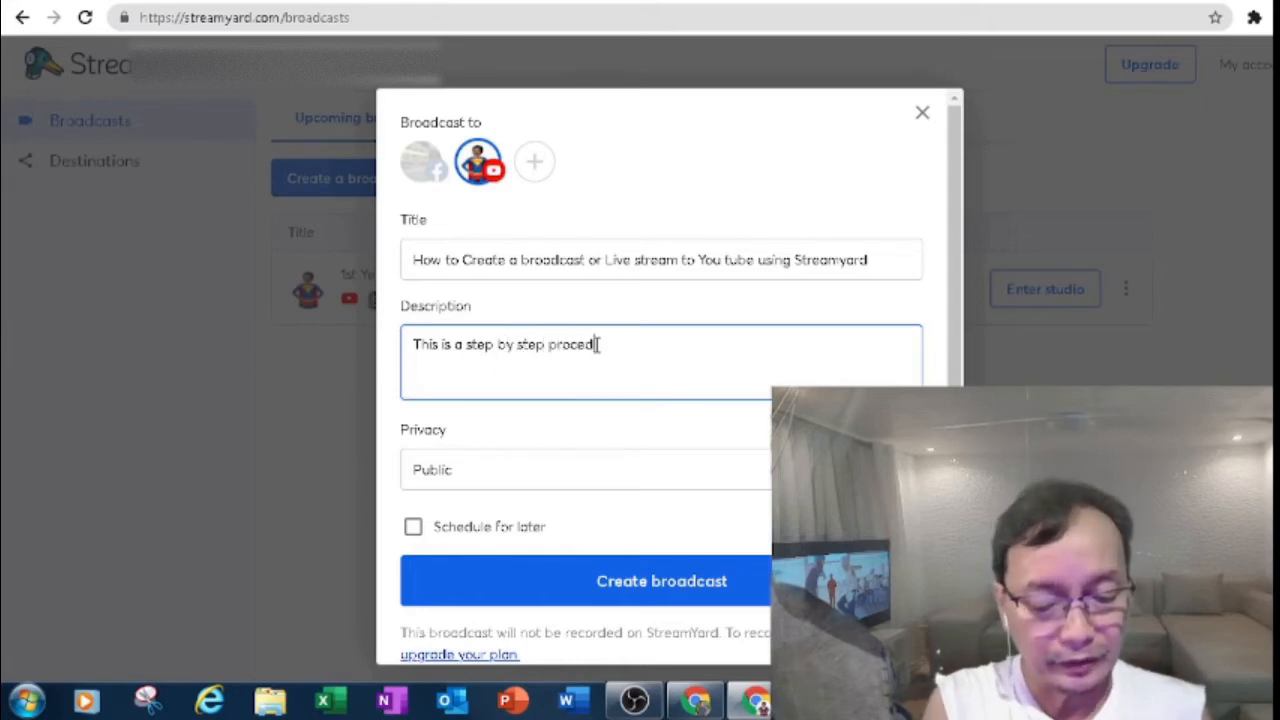
text(ure how to)
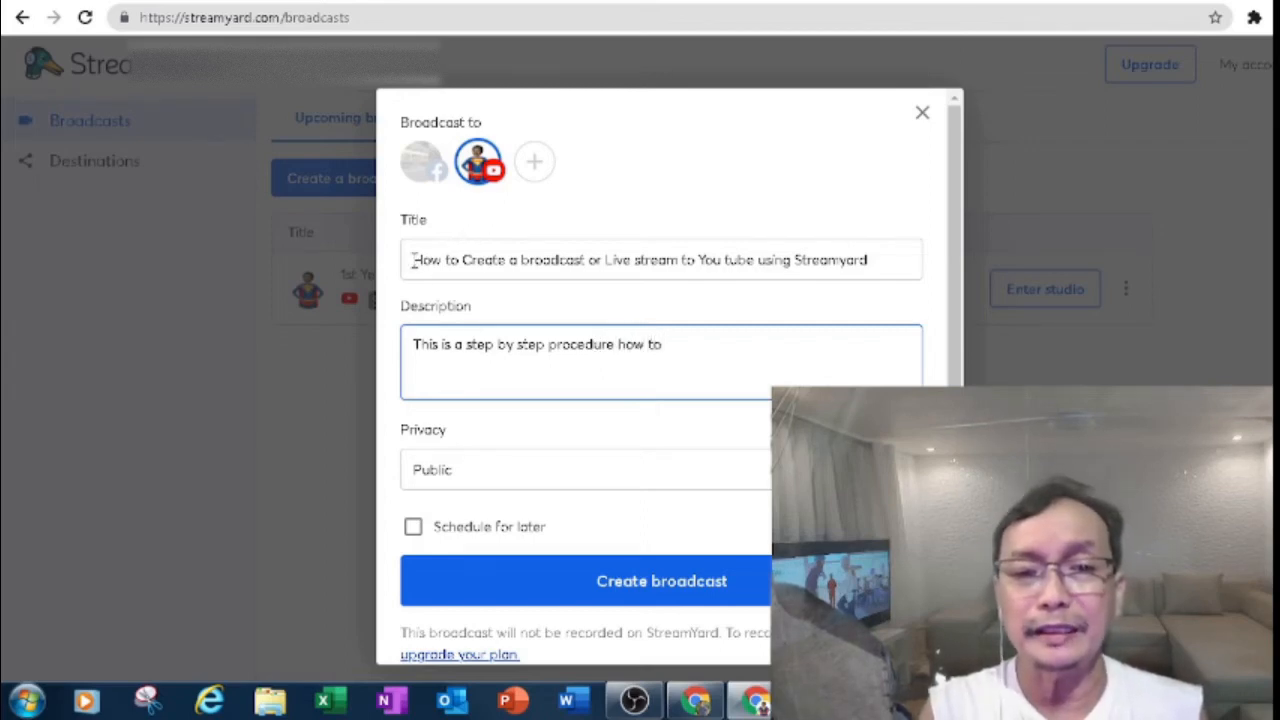
Step: Replace "how to" at the end of the description with a copy of the full broadcast title
drag(412, 260, 912, 308)
key(ctrl+c)
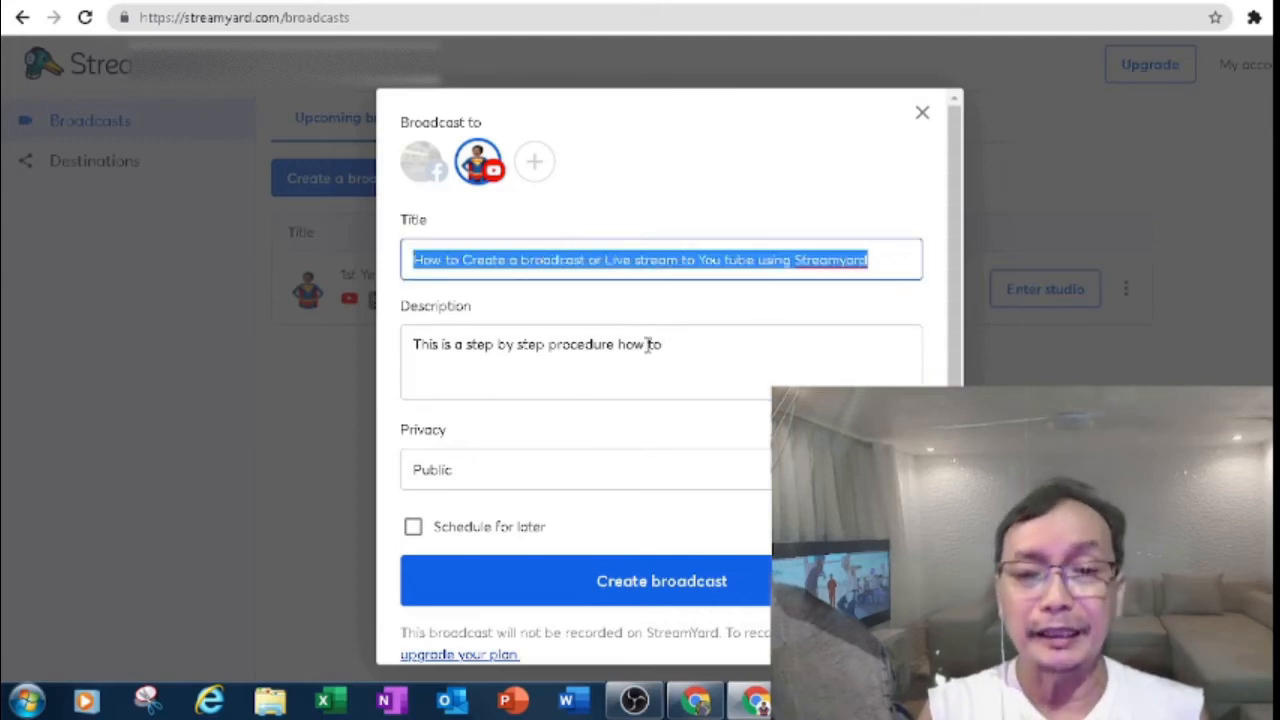
drag(619, 344, 687, 345)
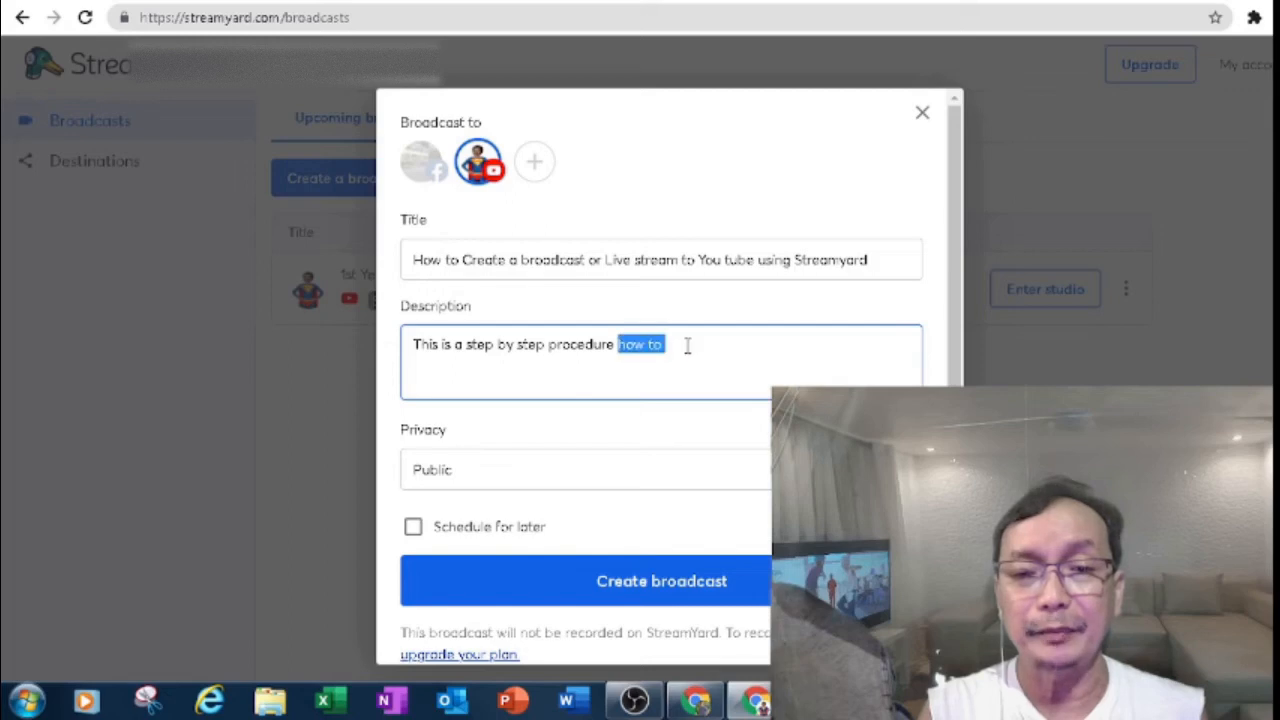
key(ctrl+v)
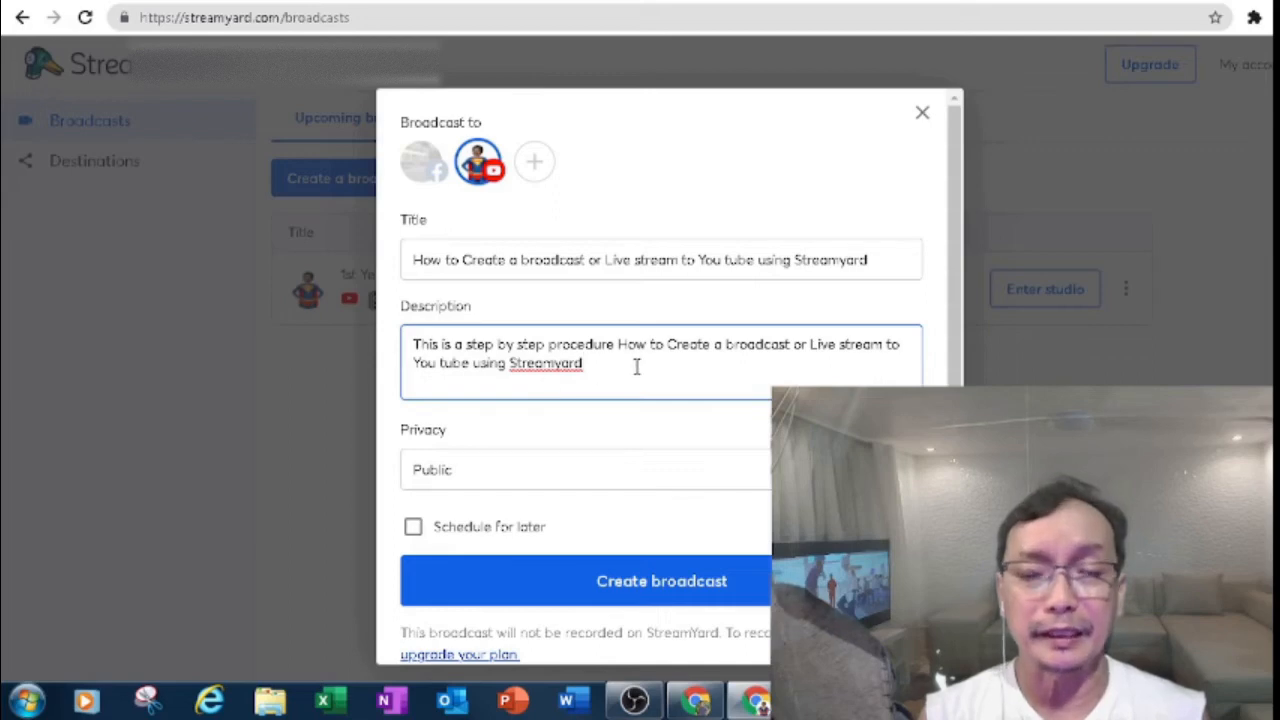
Step: Keep the broadcast's privacy at Public and turn on the option to schedule it for later
scroll(657, 368, down, 1)
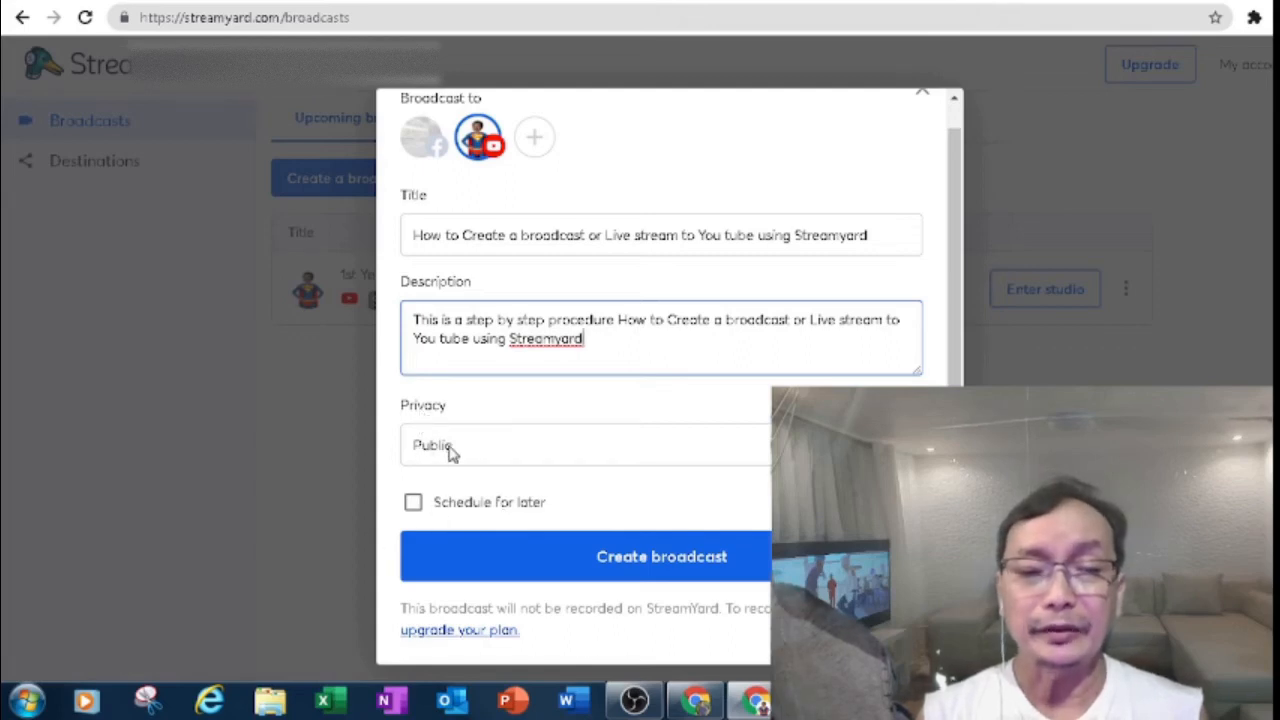
click(893, 445)
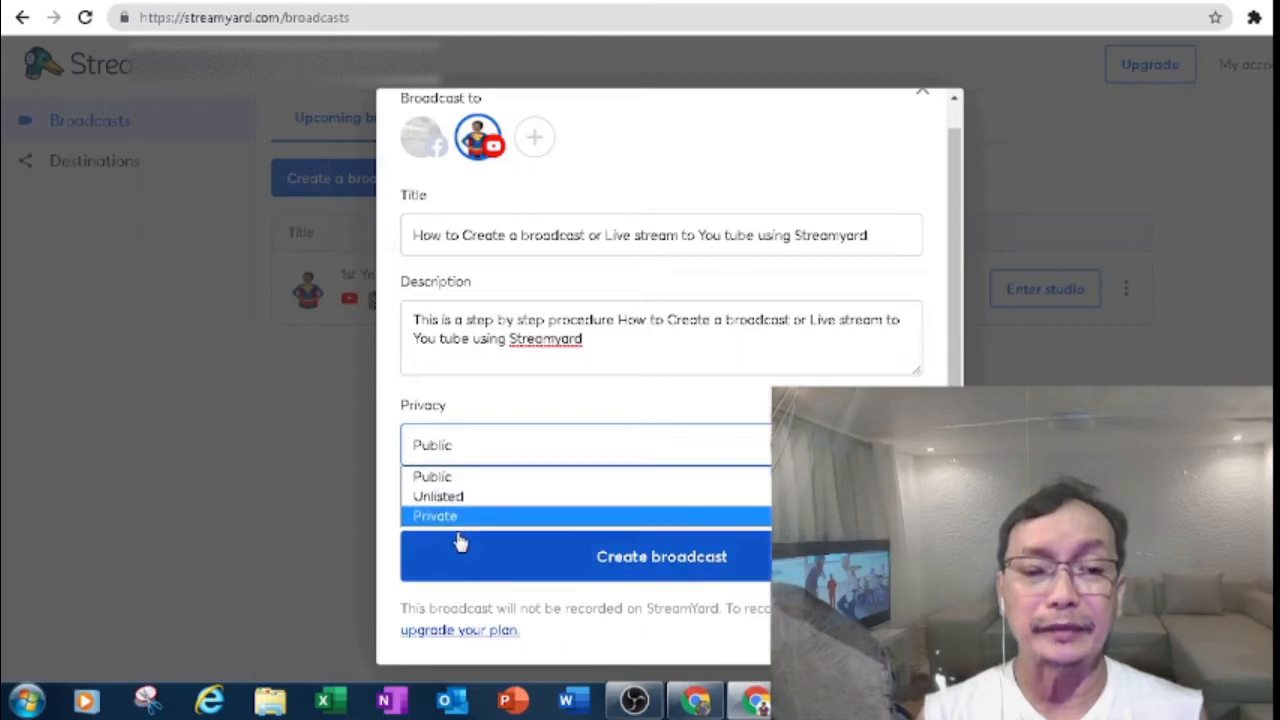
click(483, 445)
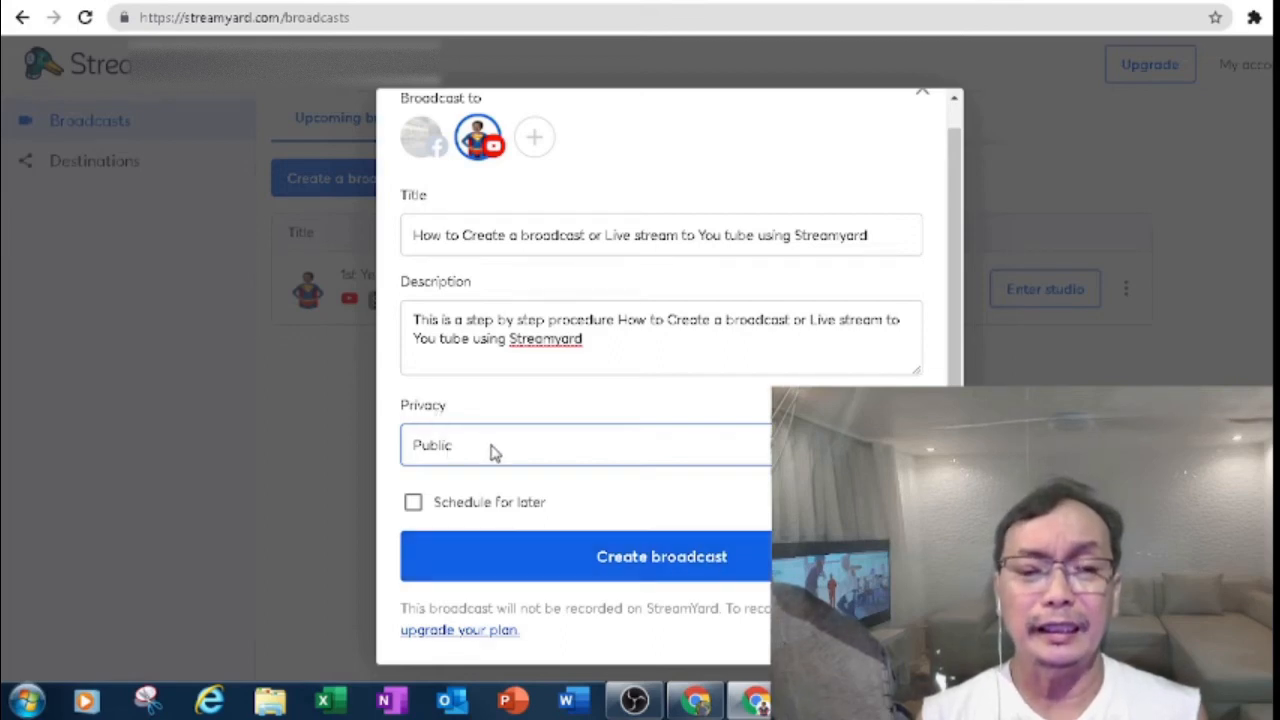
click(414, 504)
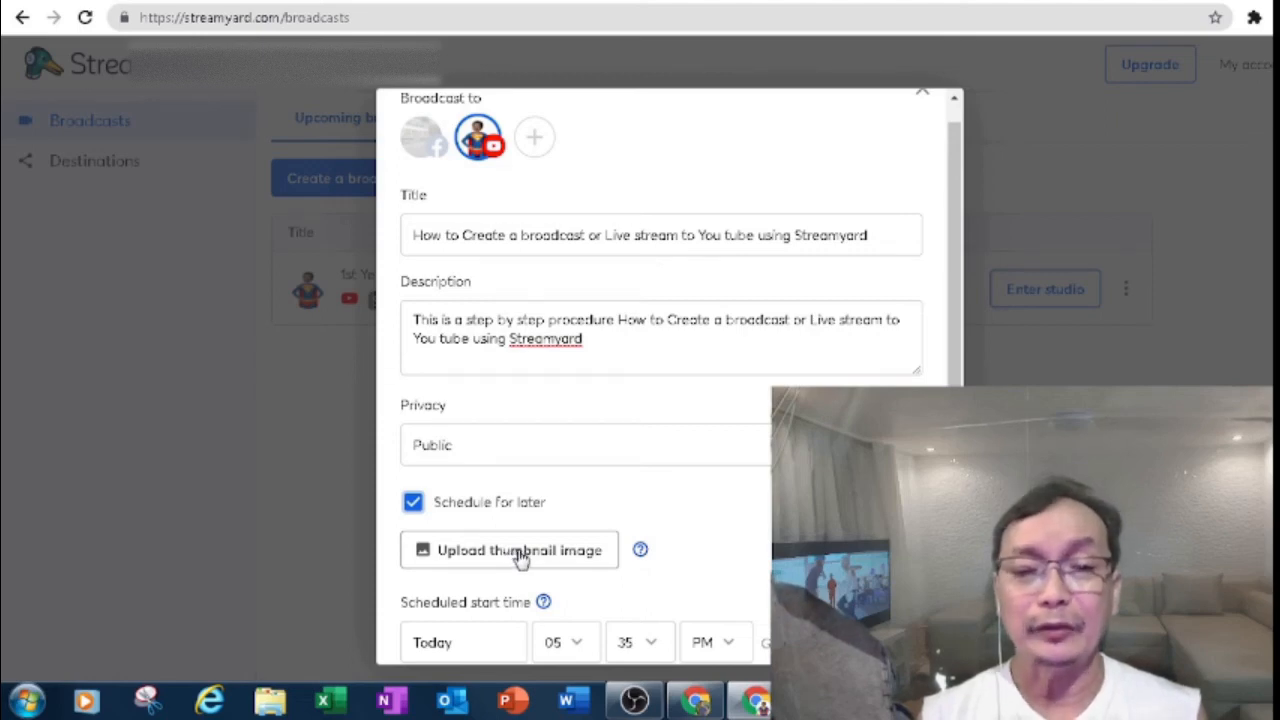
Step: Upload the tokyo picture as the broadcast thumbnail, with the crop frame centred on the weightlifter and the Olympic rings
scroll(518, 512, down, 1)
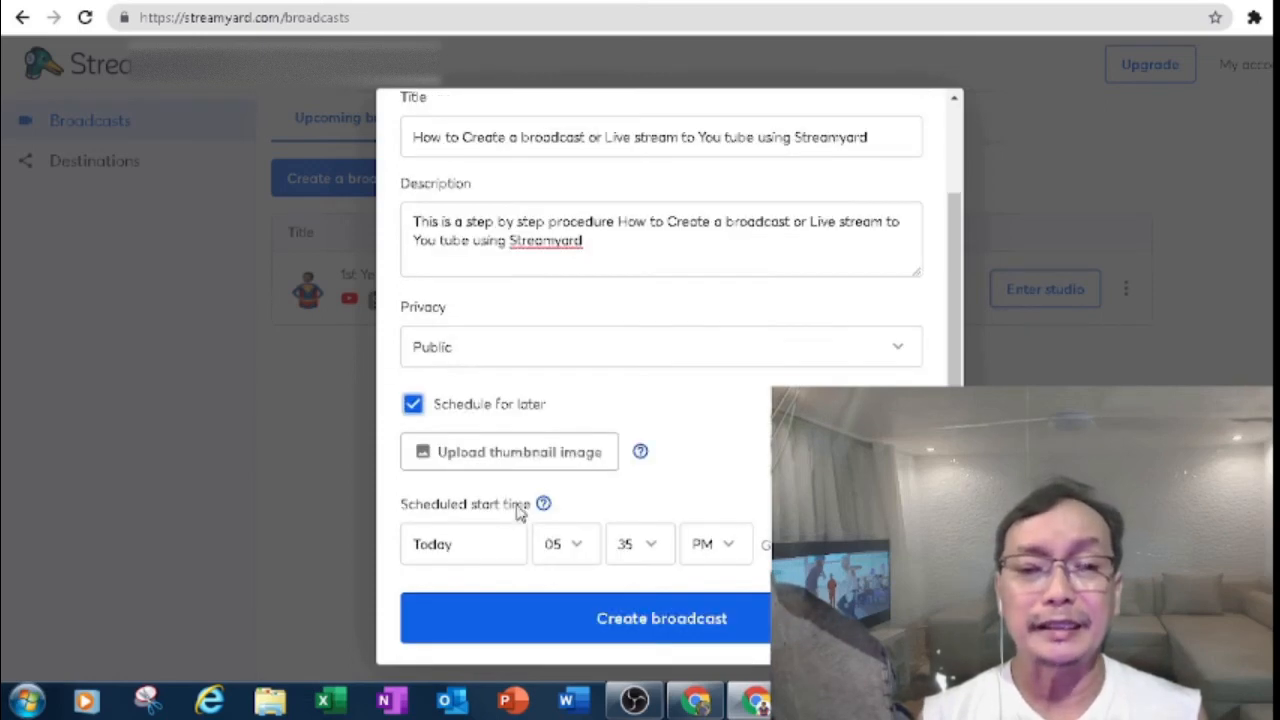
click(520, 455)
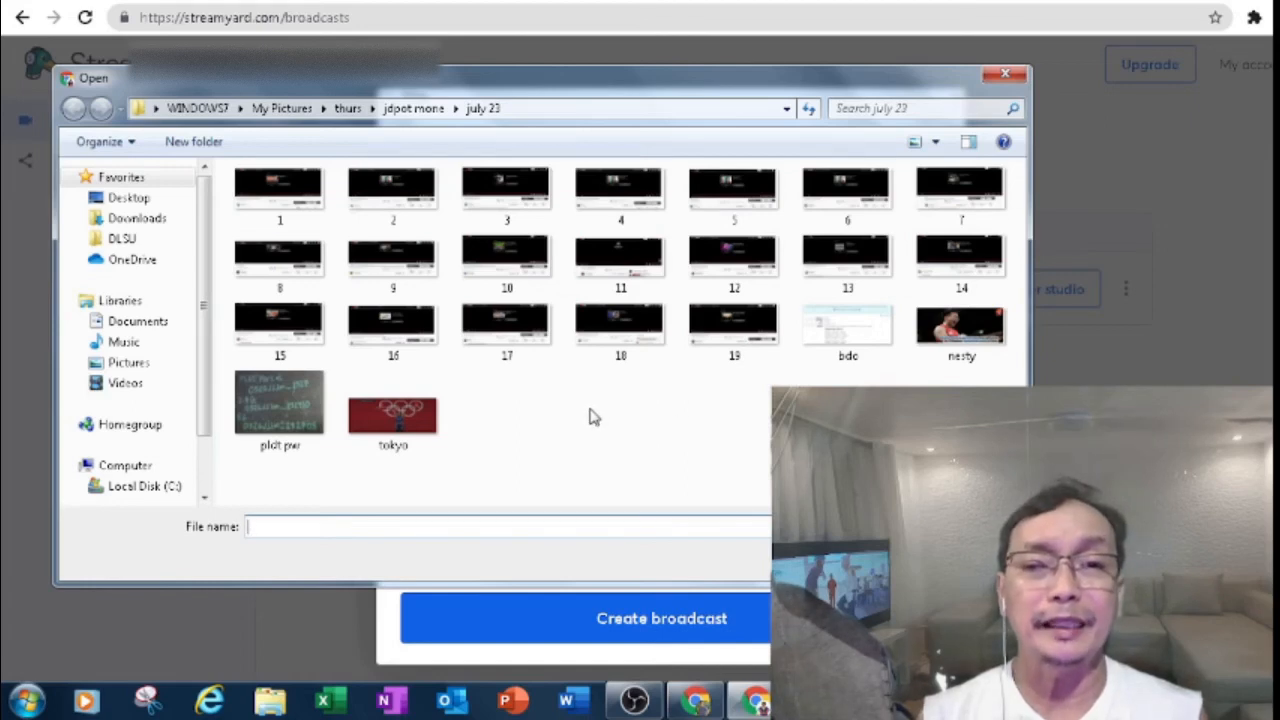
click(414, 422)
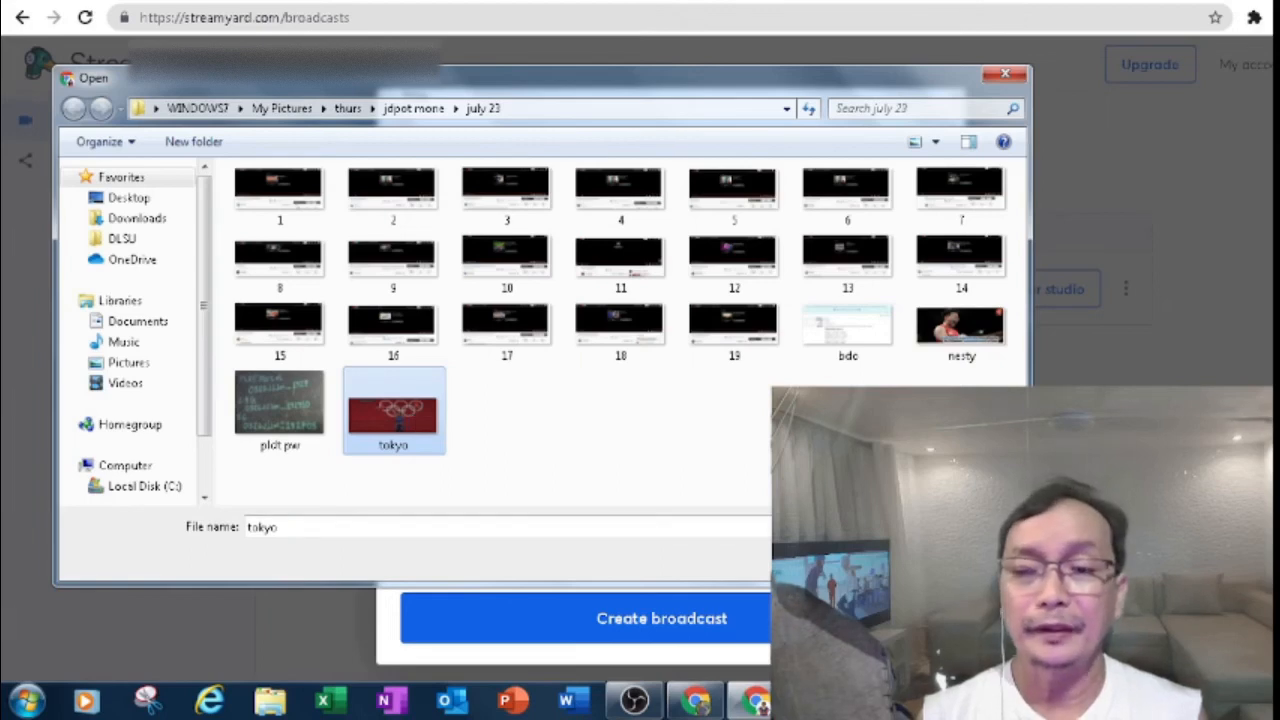
double_click(393, 410)
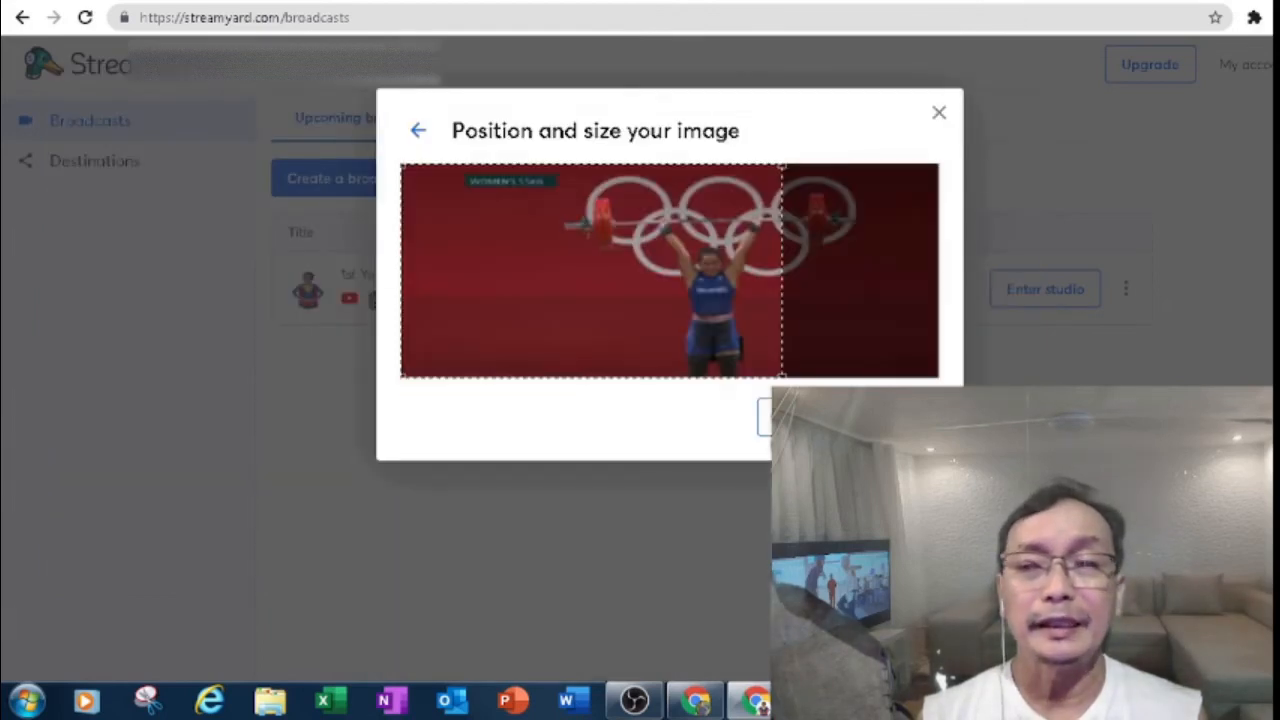
drag(689, 283, 800, 297)
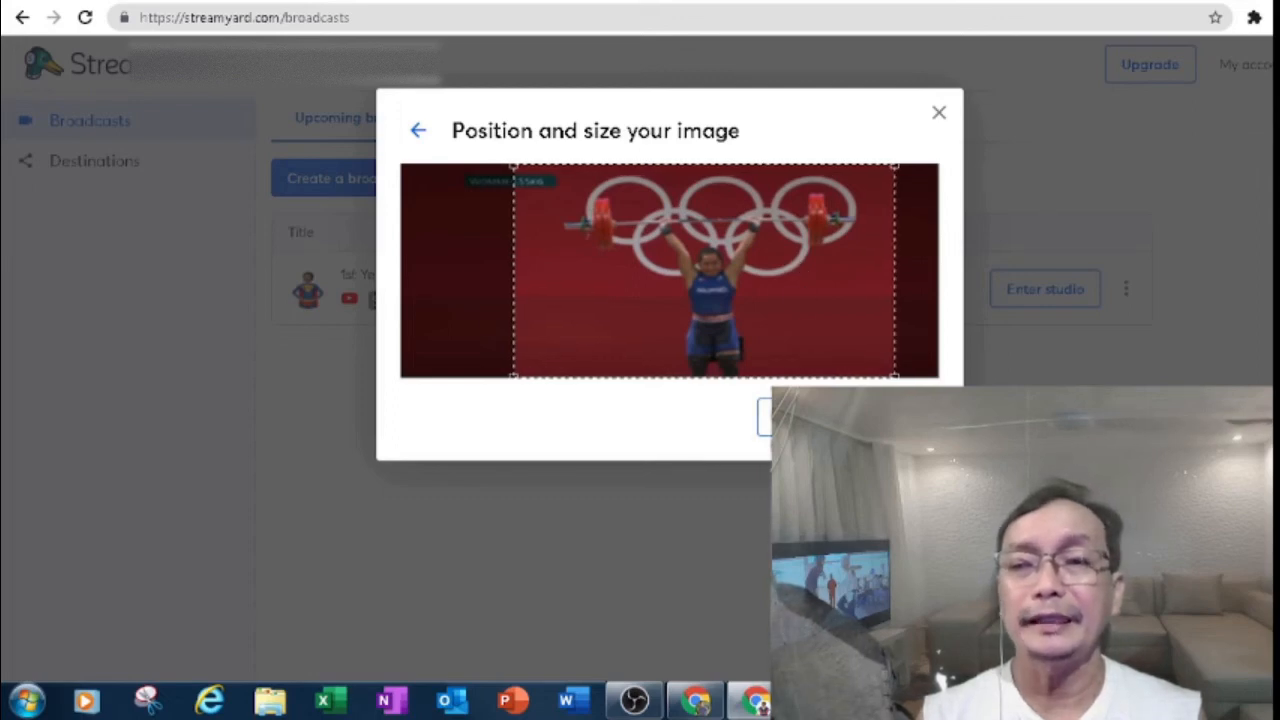
click(893, 417)
scroll(714, 508, down, 2)
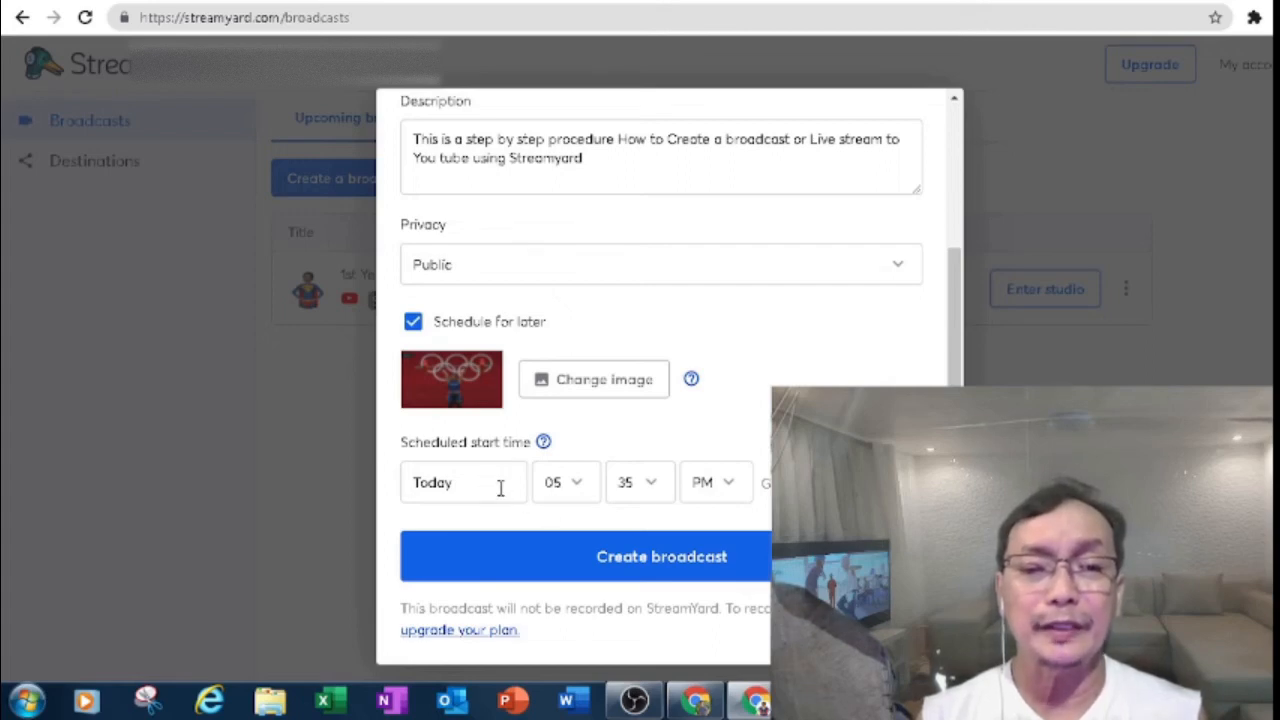
Step: Set the scheduled start time to today at 04:00 PM and create the broadcast
click(576, 487)
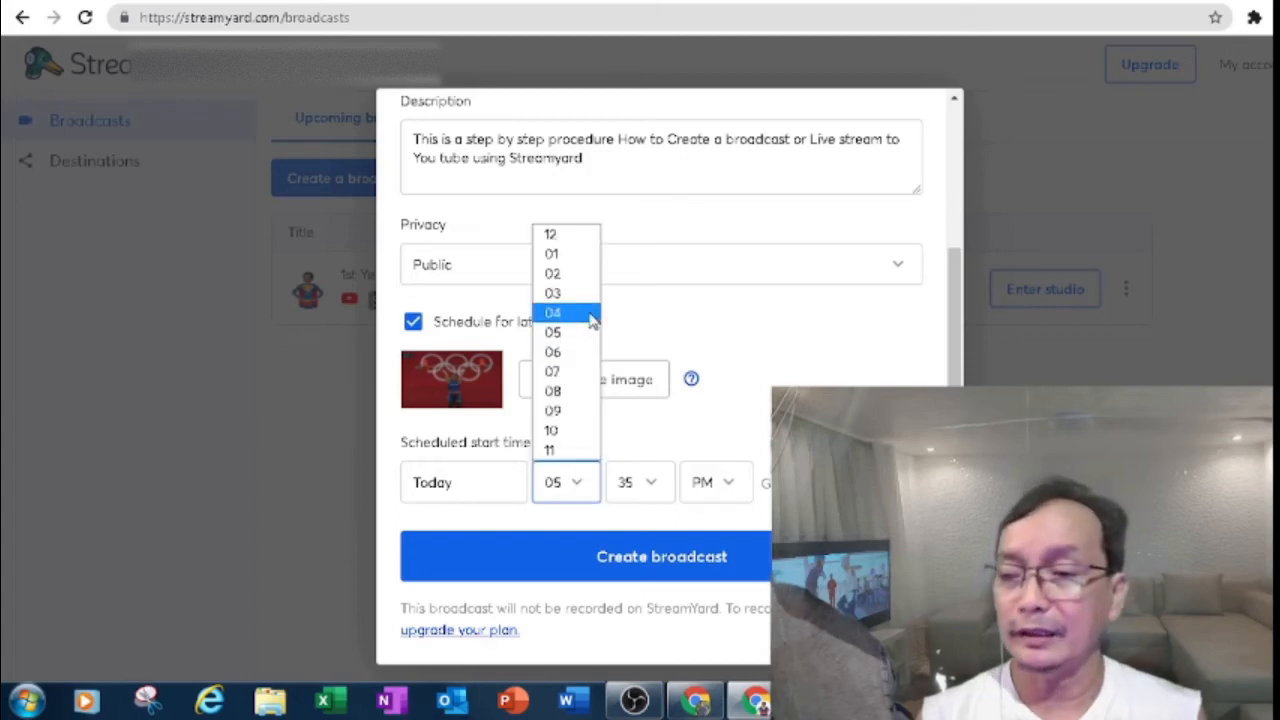
click(552, 313)
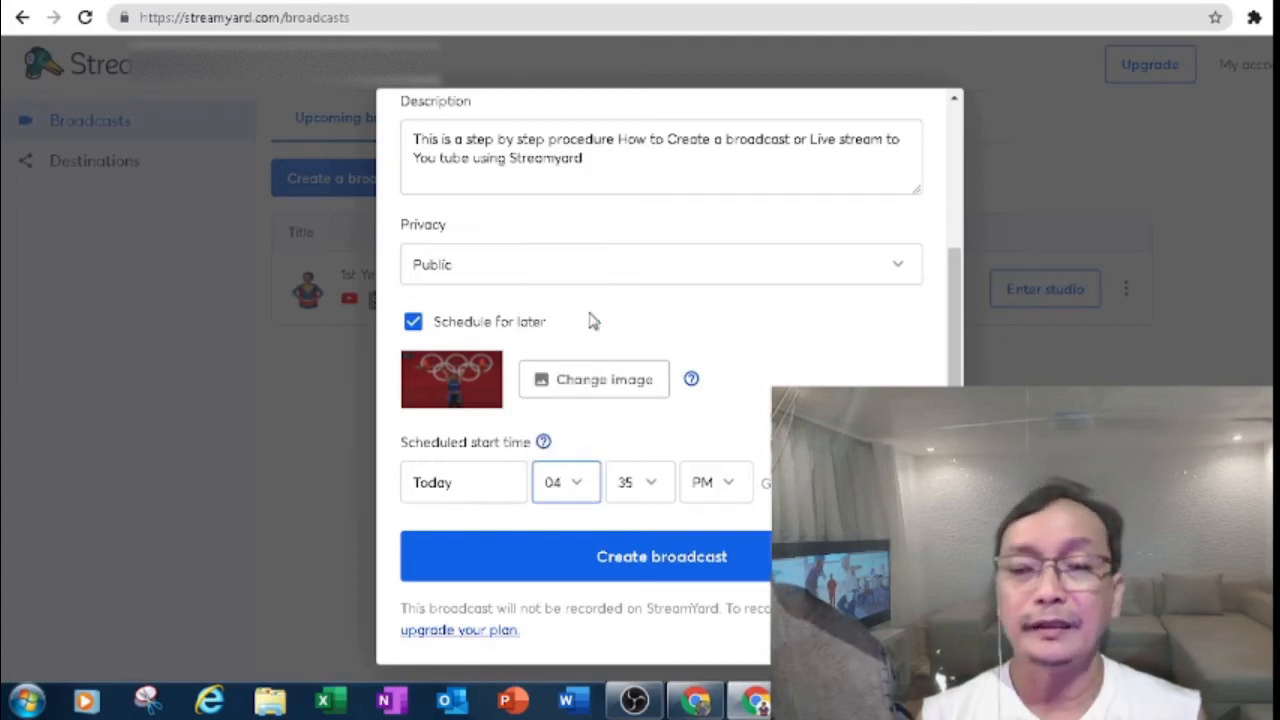
click(650, 485)
click(657, 240)
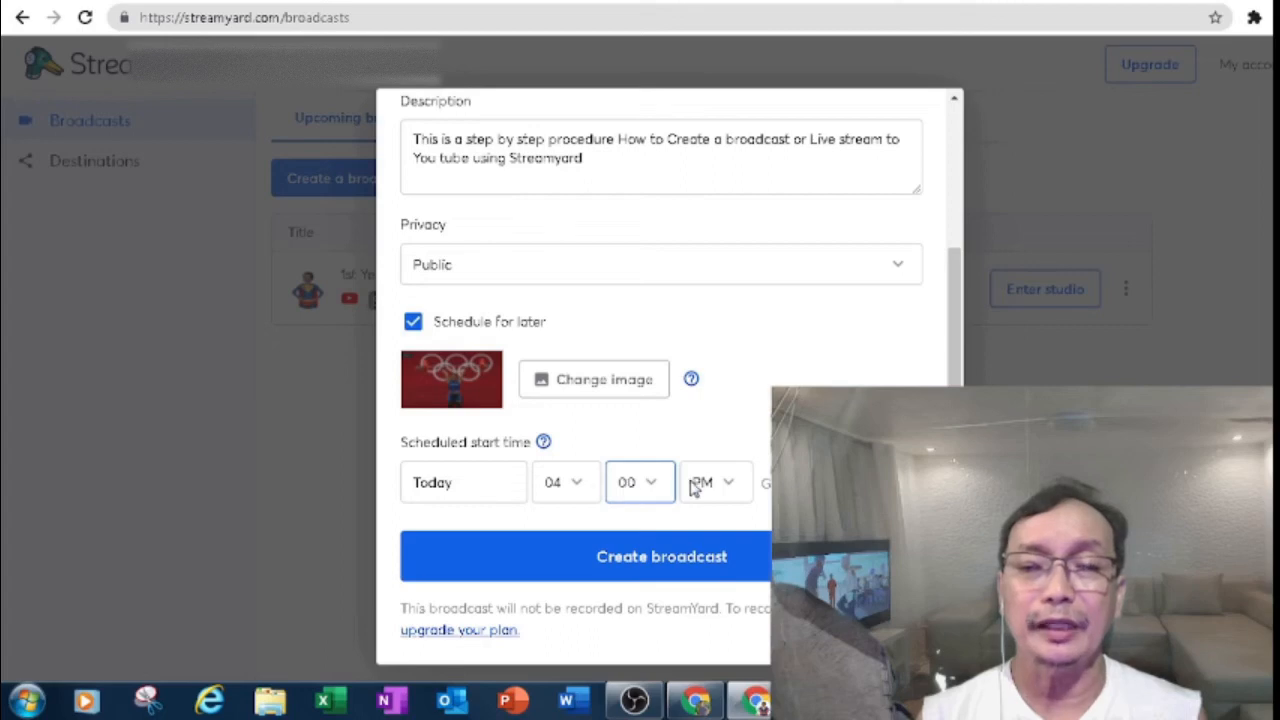
click(728, 485)
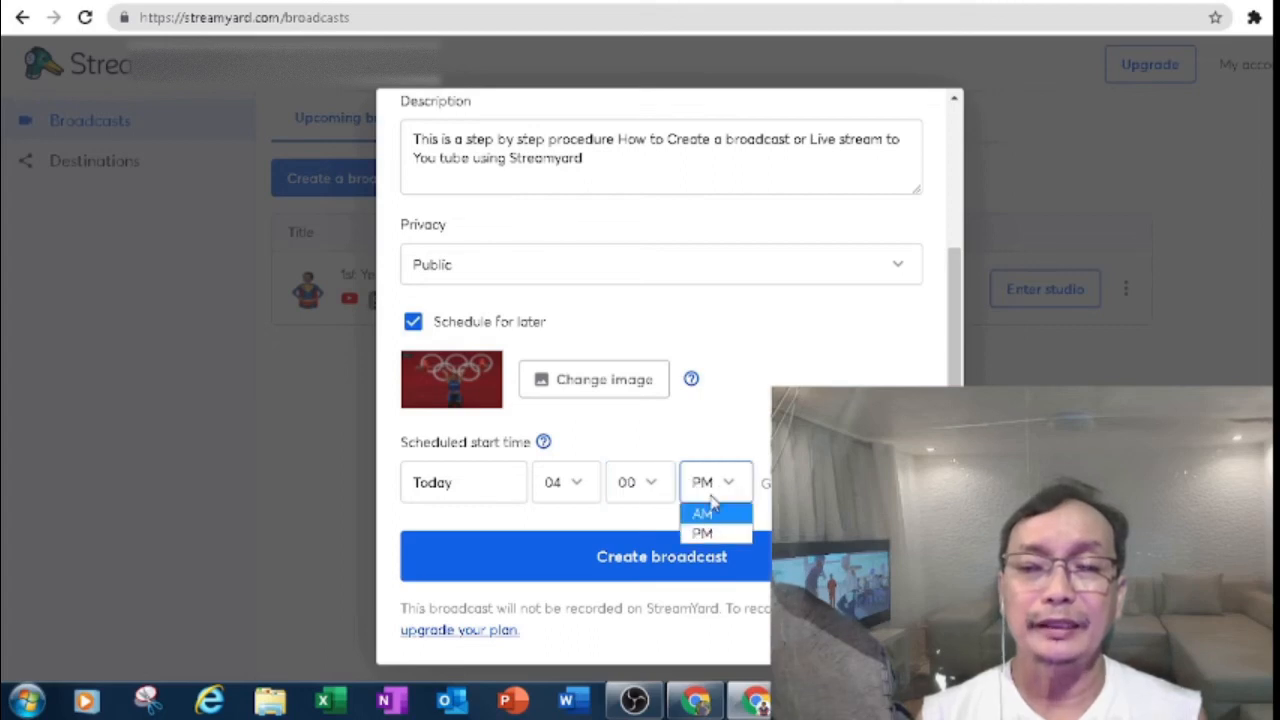
click(735, 484)
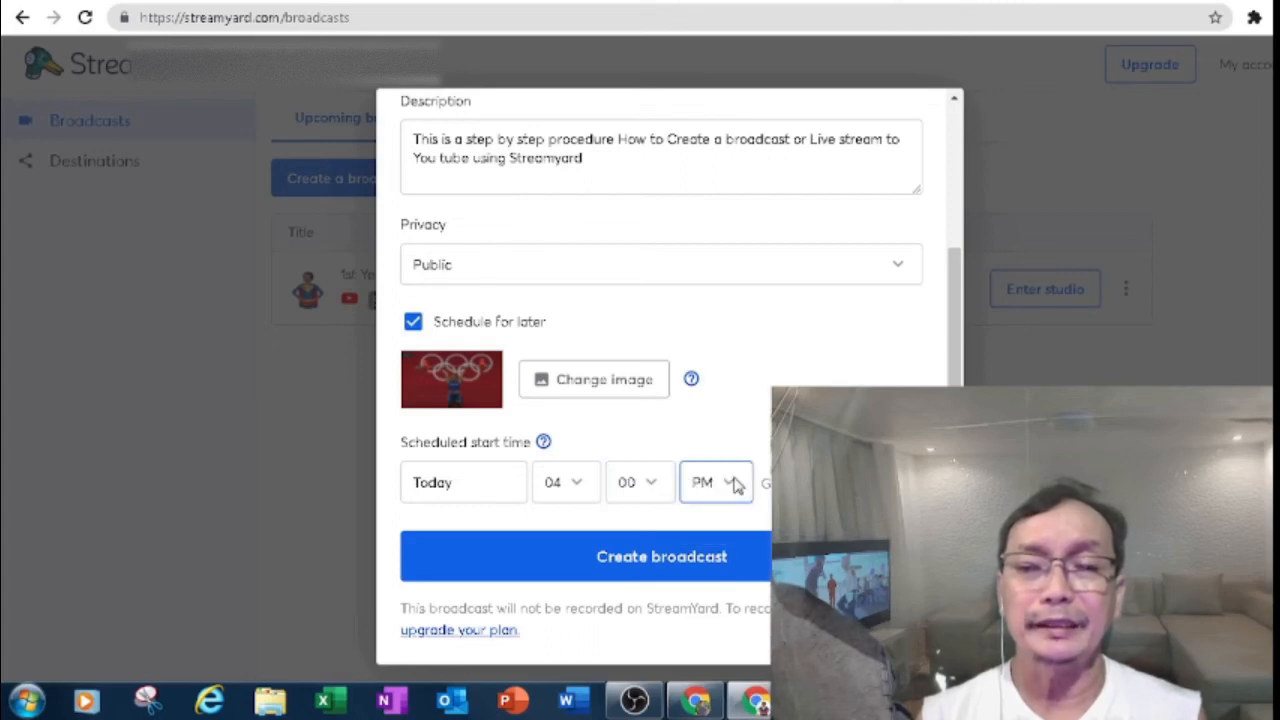
click(671, 563)
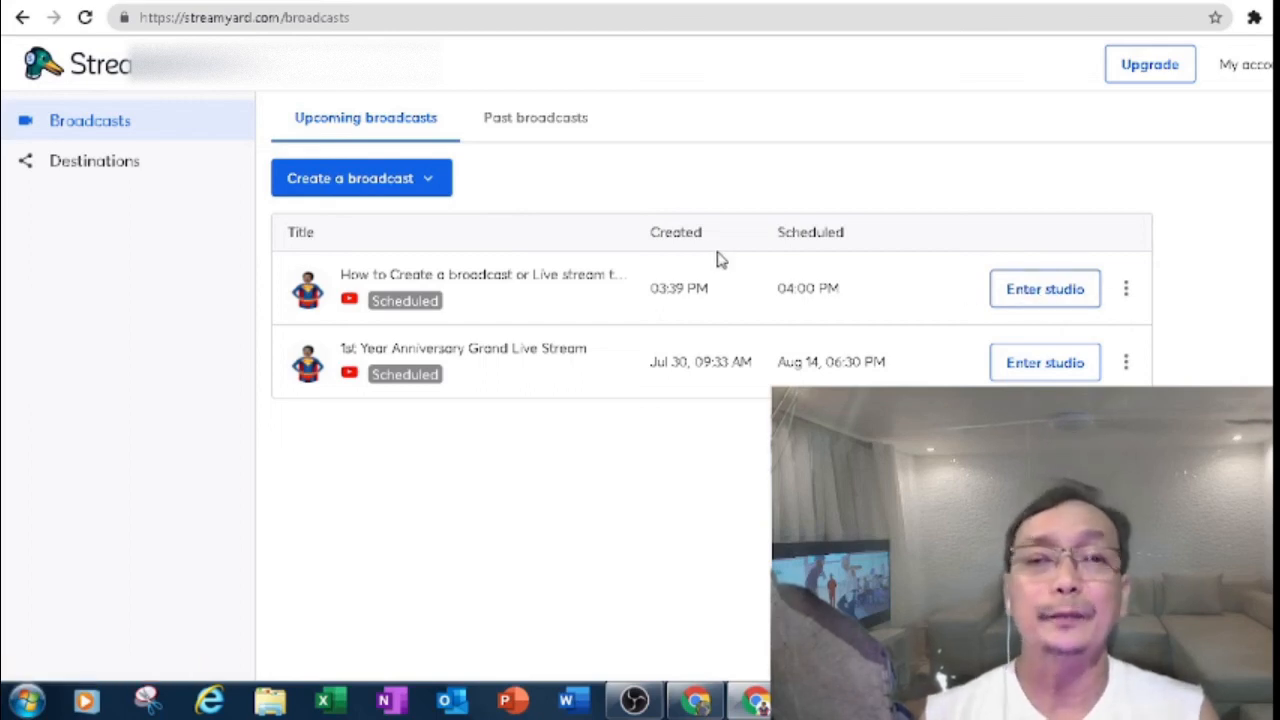
Step: Enter the studio of the "How to Create a broadcast or Live stream" broadcast, continuing past the camera and mic check
click(1055, 299)
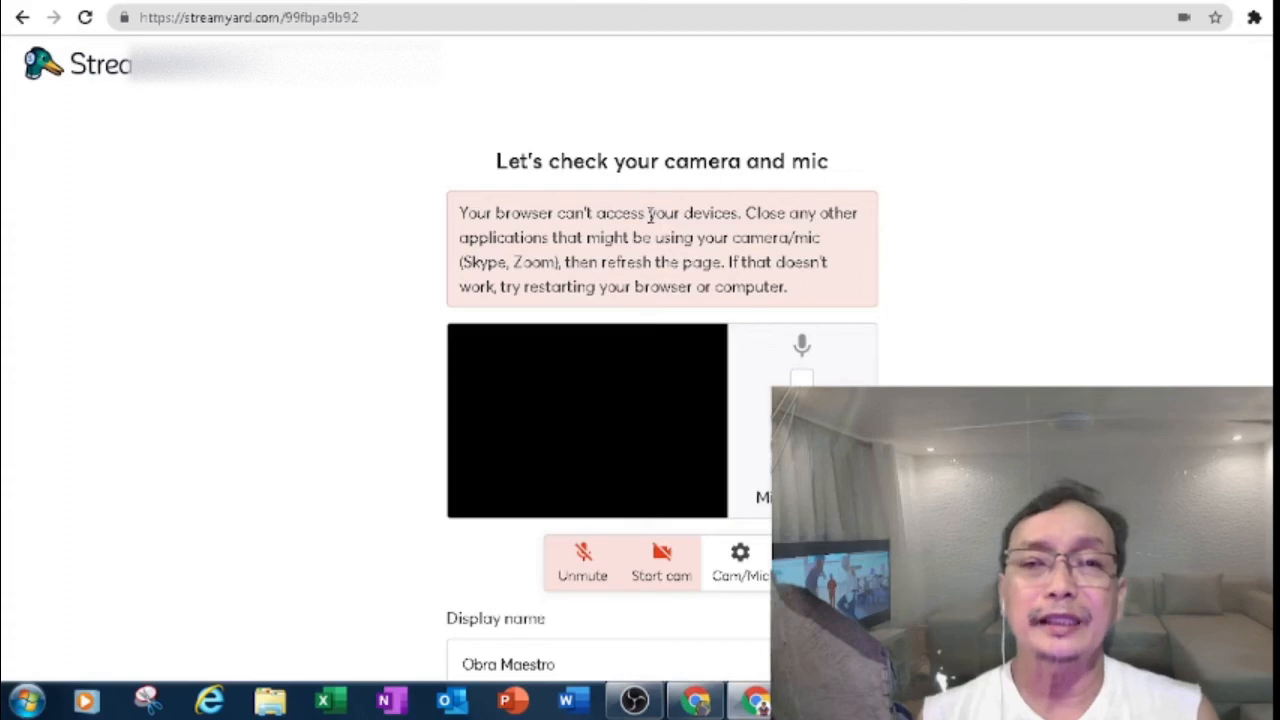
mouse_move(643, 705)
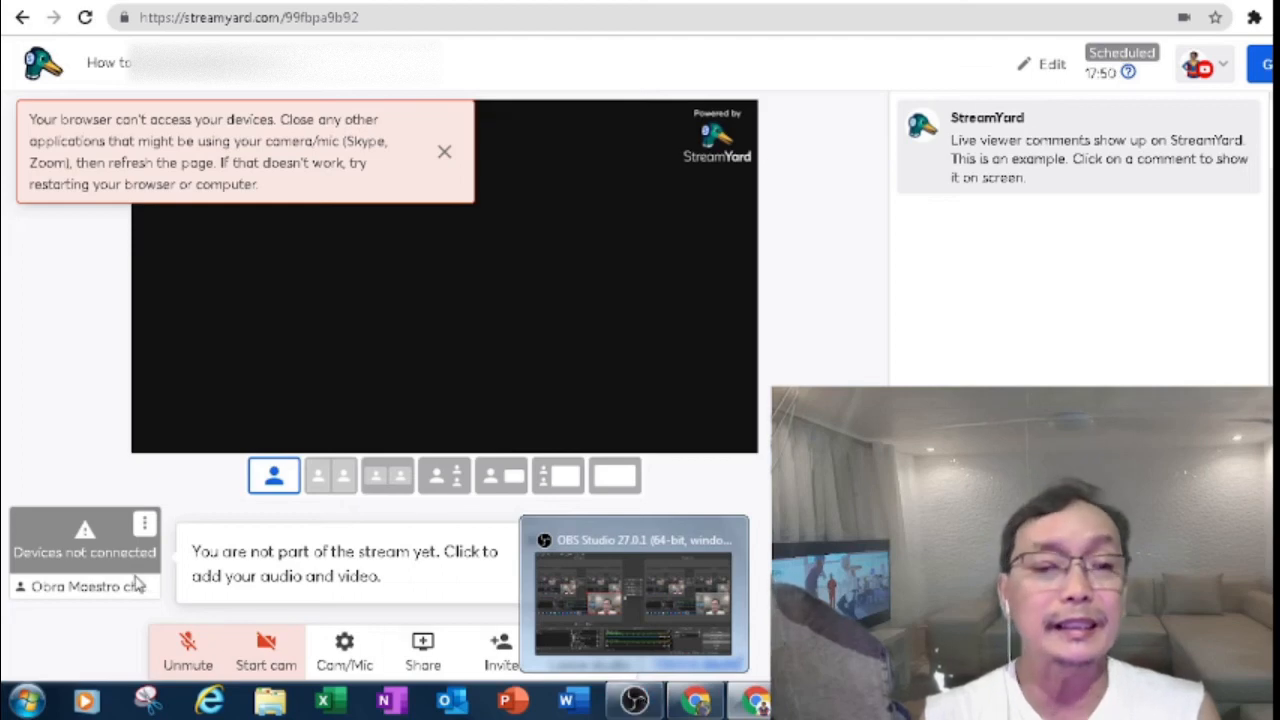
mouse_move(95, 560)
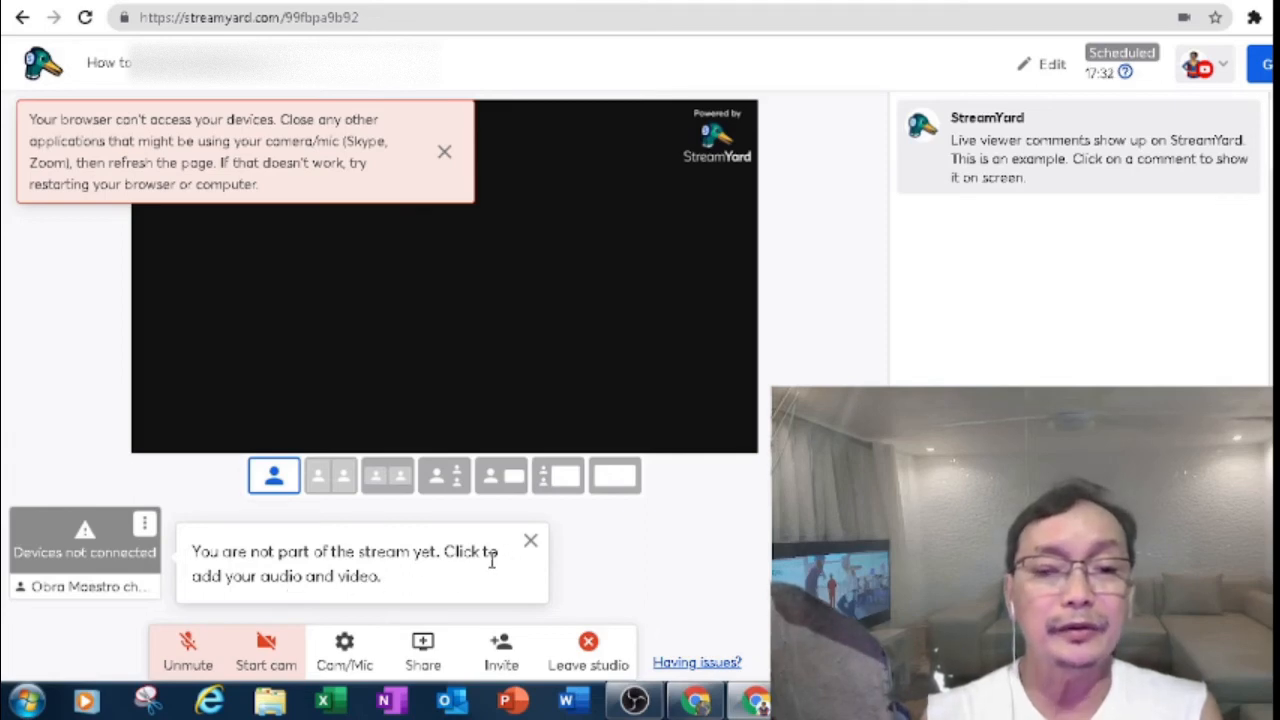
Step: Share the entire screen with its audio in the studio and dismiss the tip about sharing screen audio
click(423, 645)
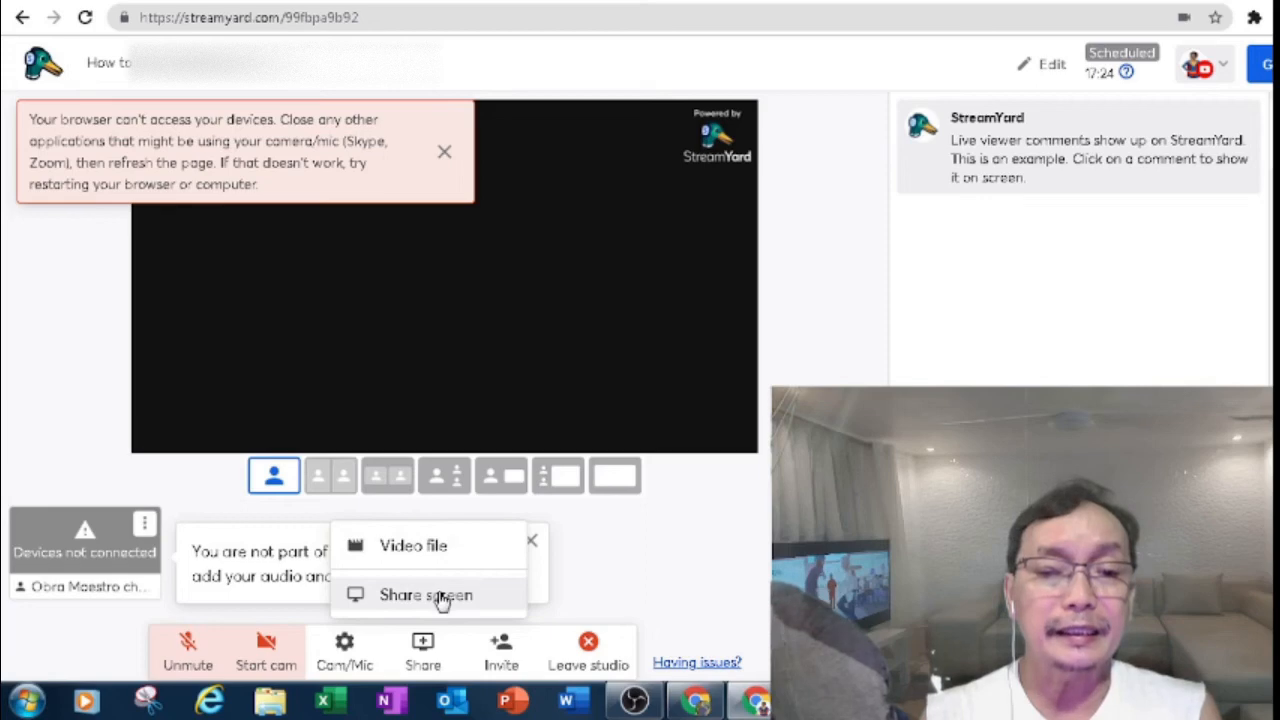
click(440, 598)
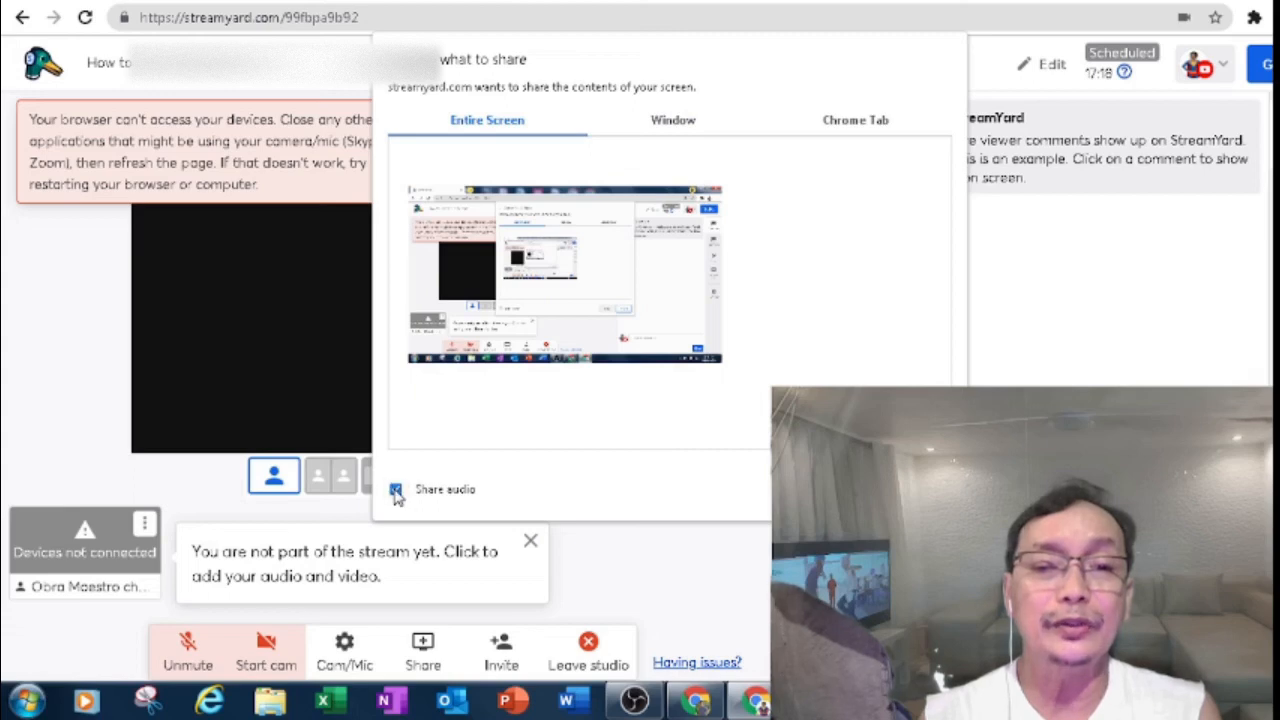
click(664, 296)
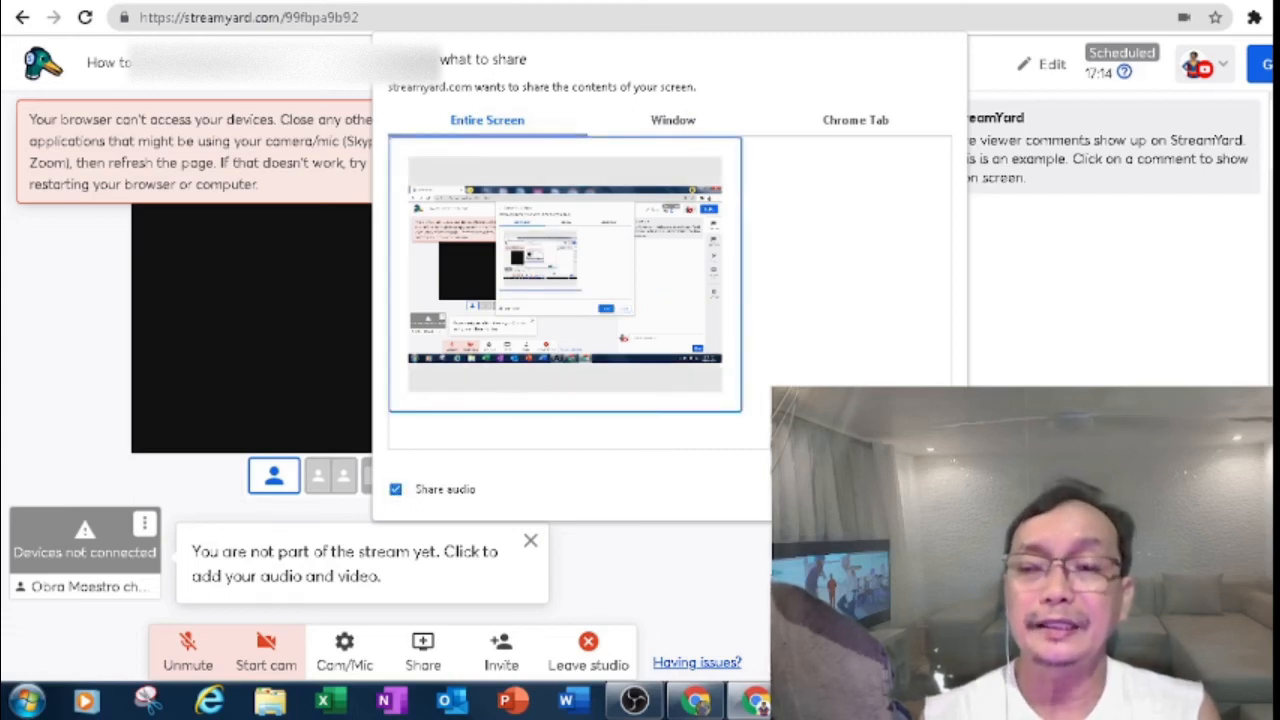
click(810, 499)
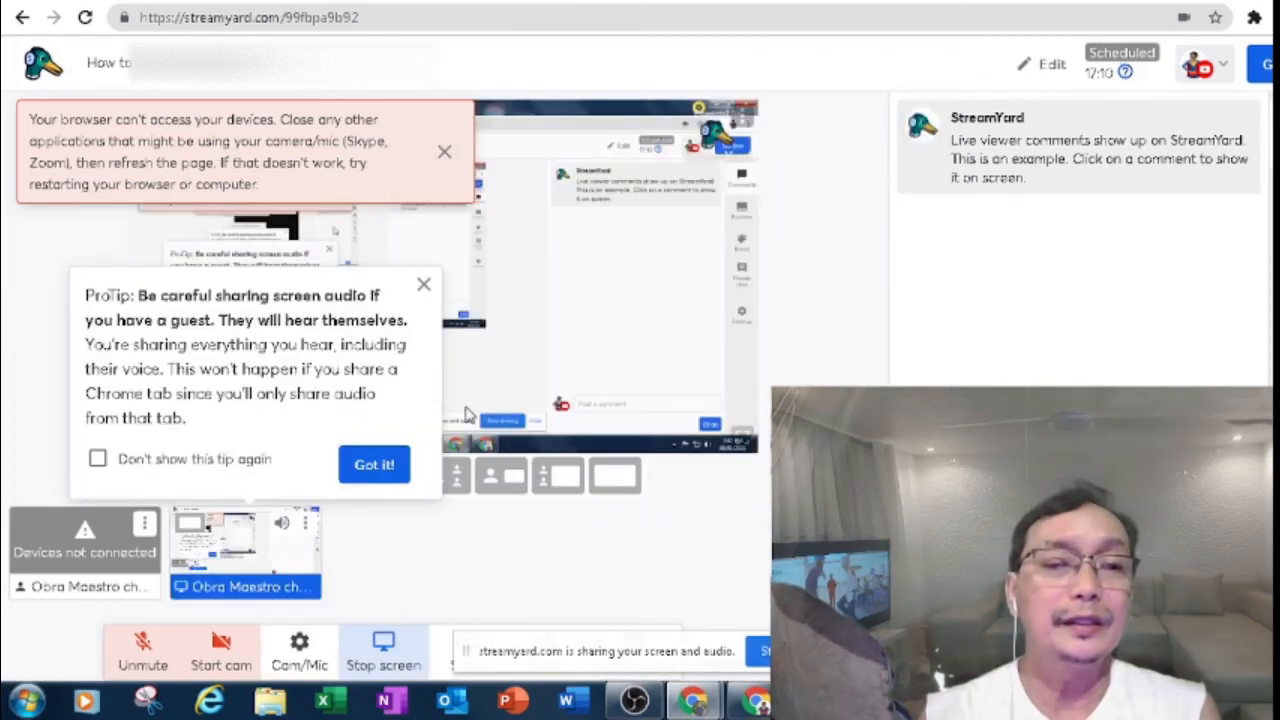
click(374, 464)
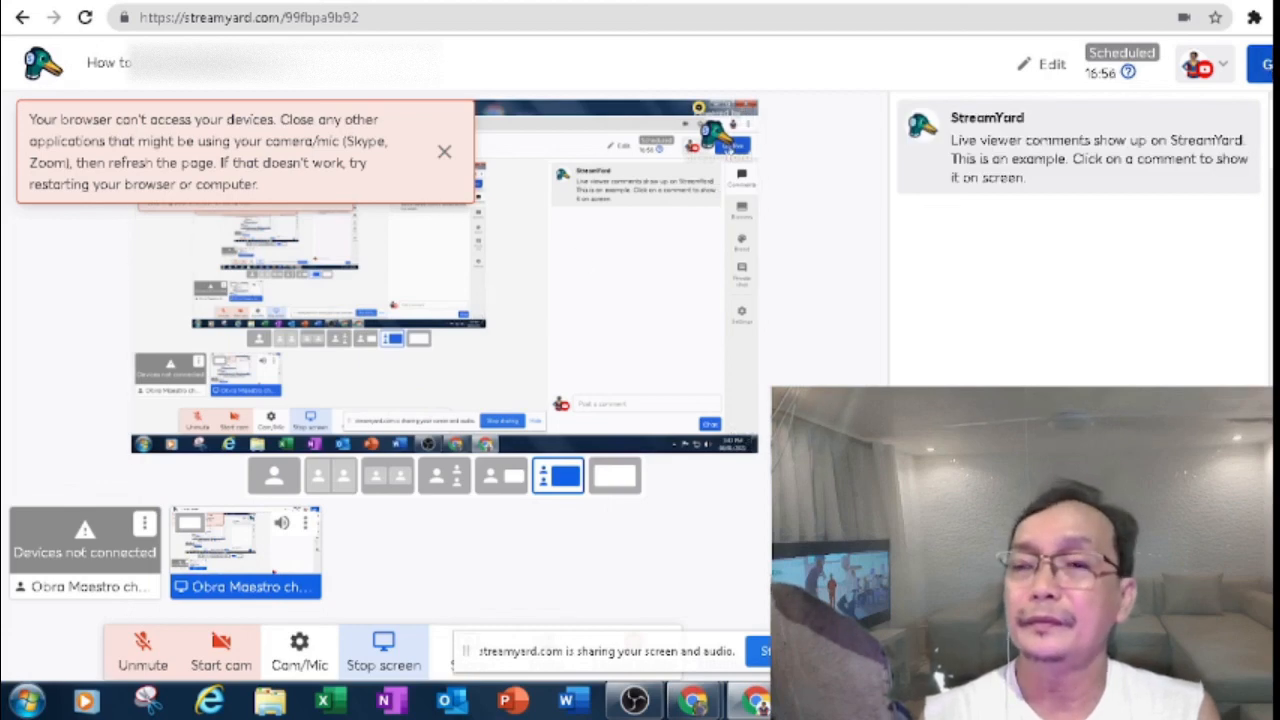
Step: Go live ahead of the scheduled start time and dismiss the device access warning covering the stream preview
click(1265, 64)
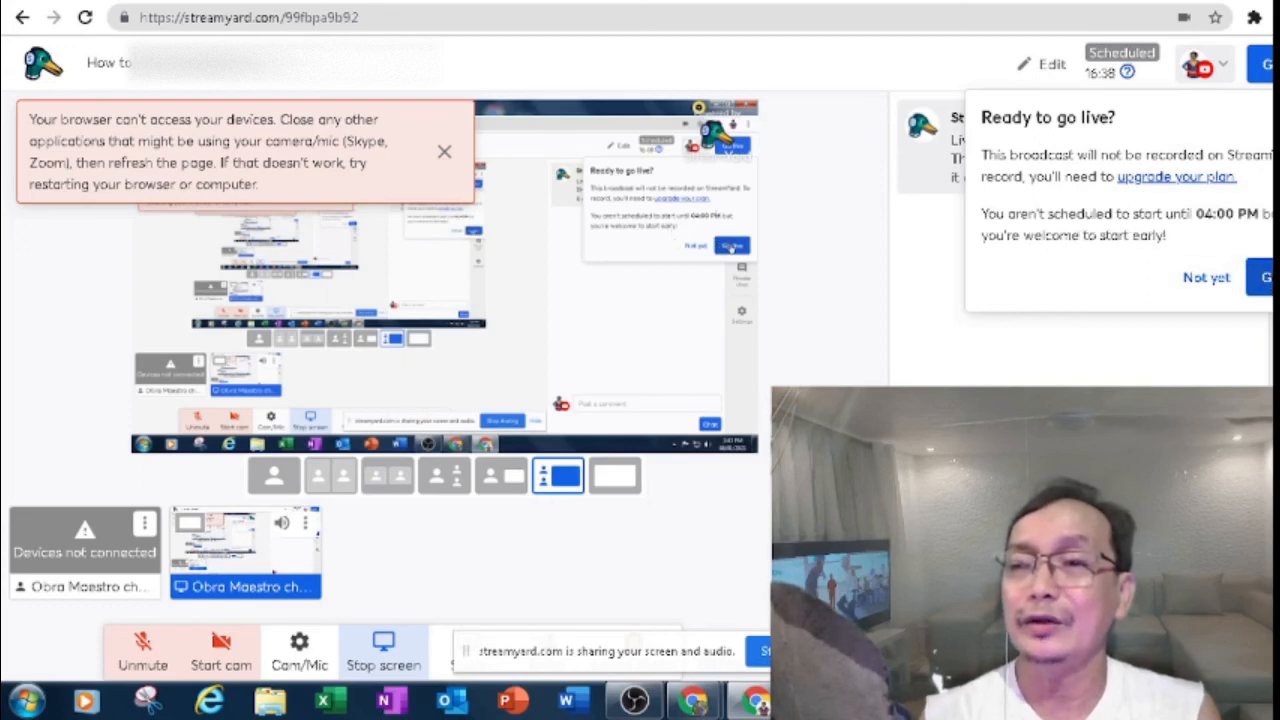
click(1258, 278)
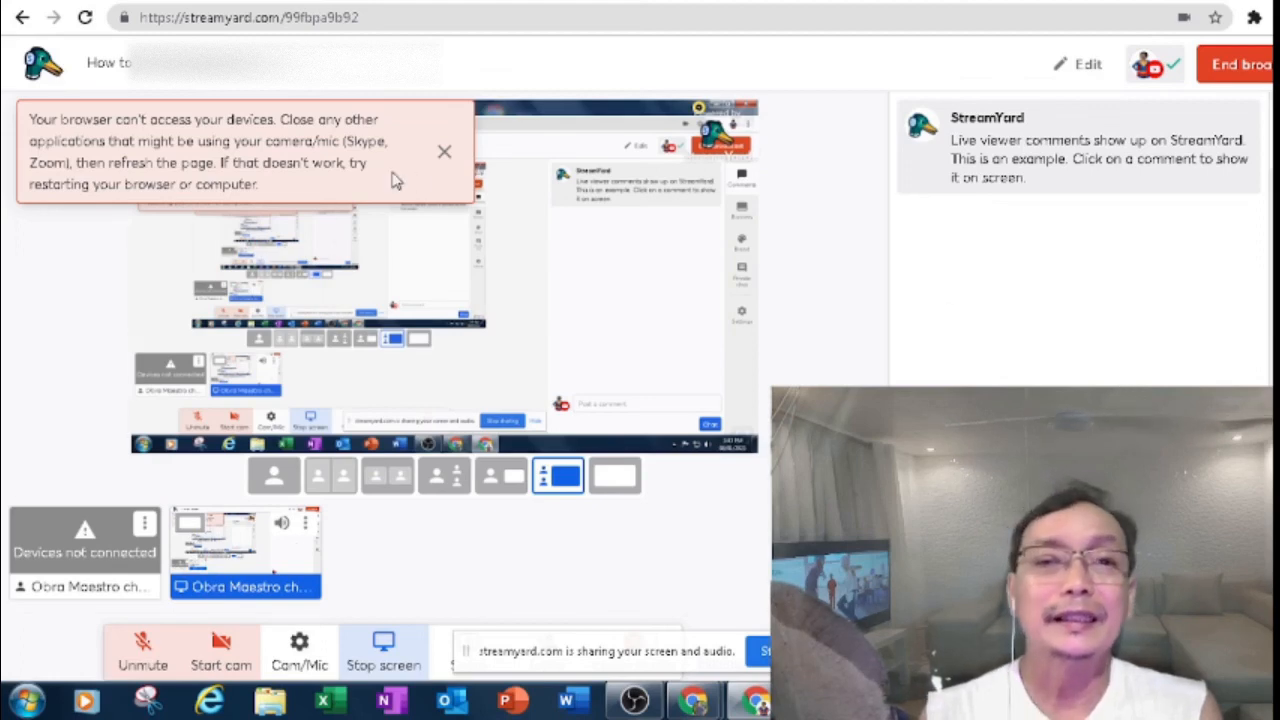
click(443, 154)
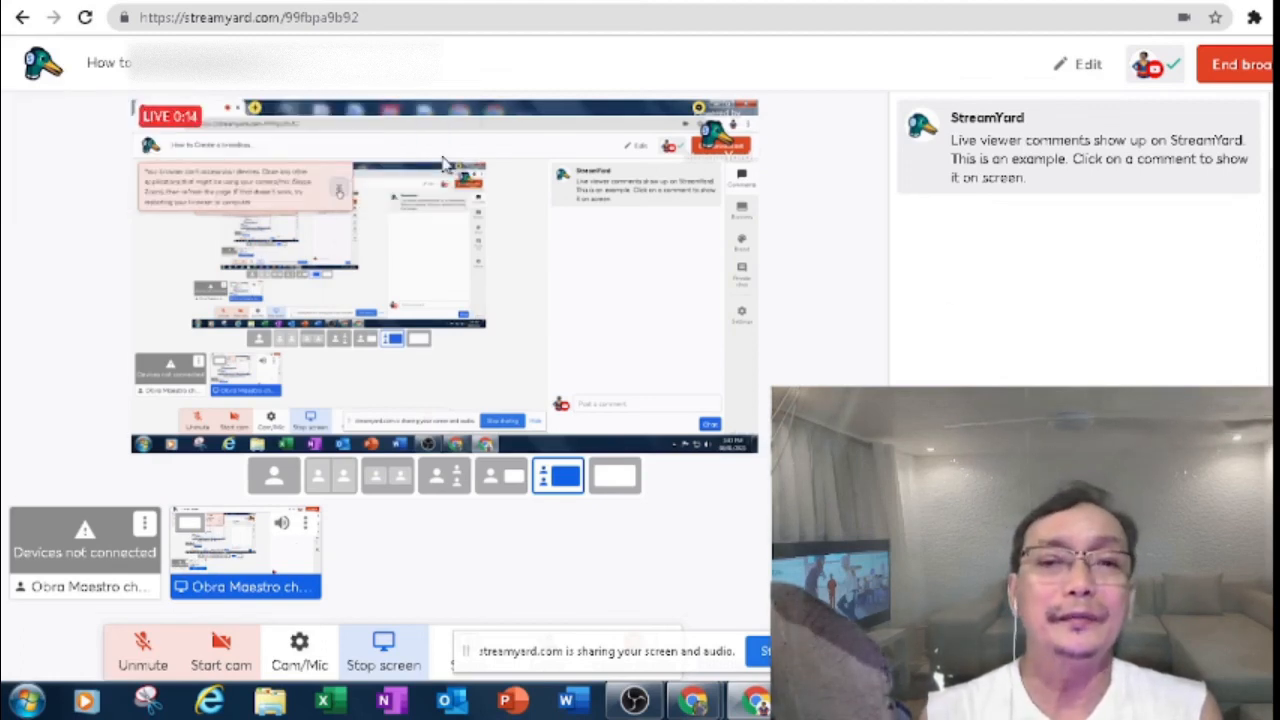